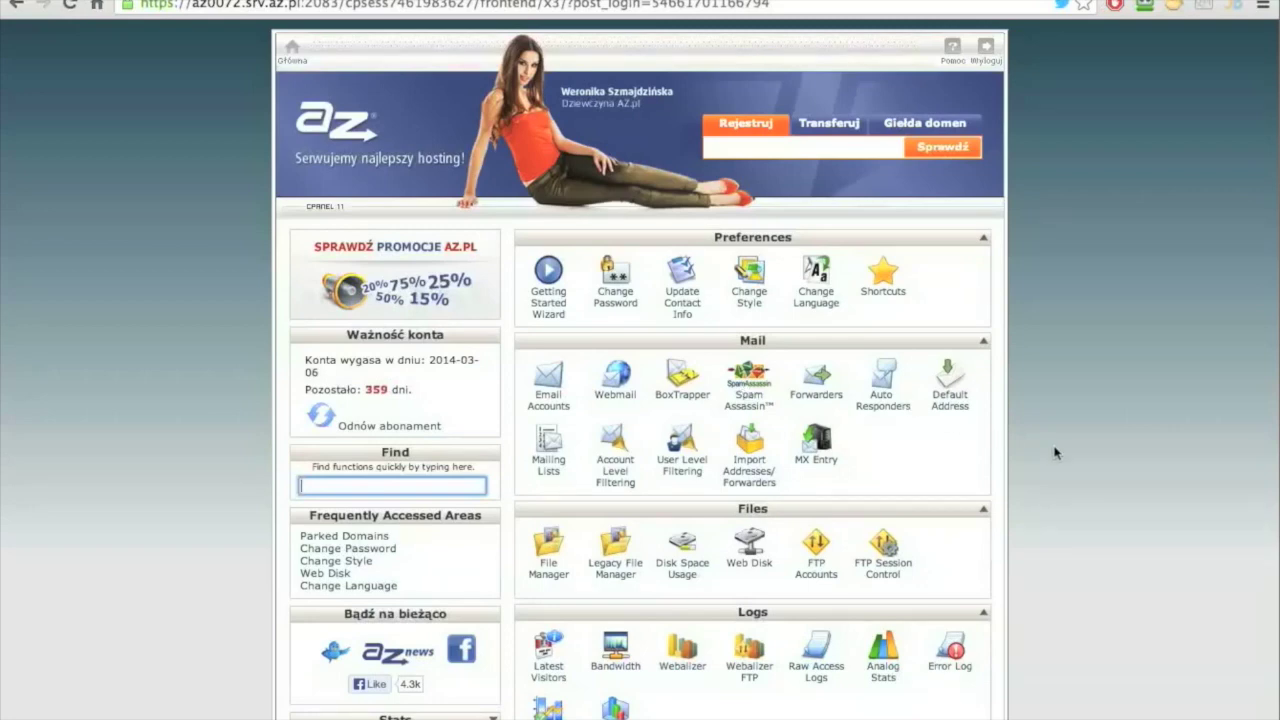
Step: Scroll down the cPanel home page and launch the Softaculous installer
scroll(1054, 453, "down", 4)
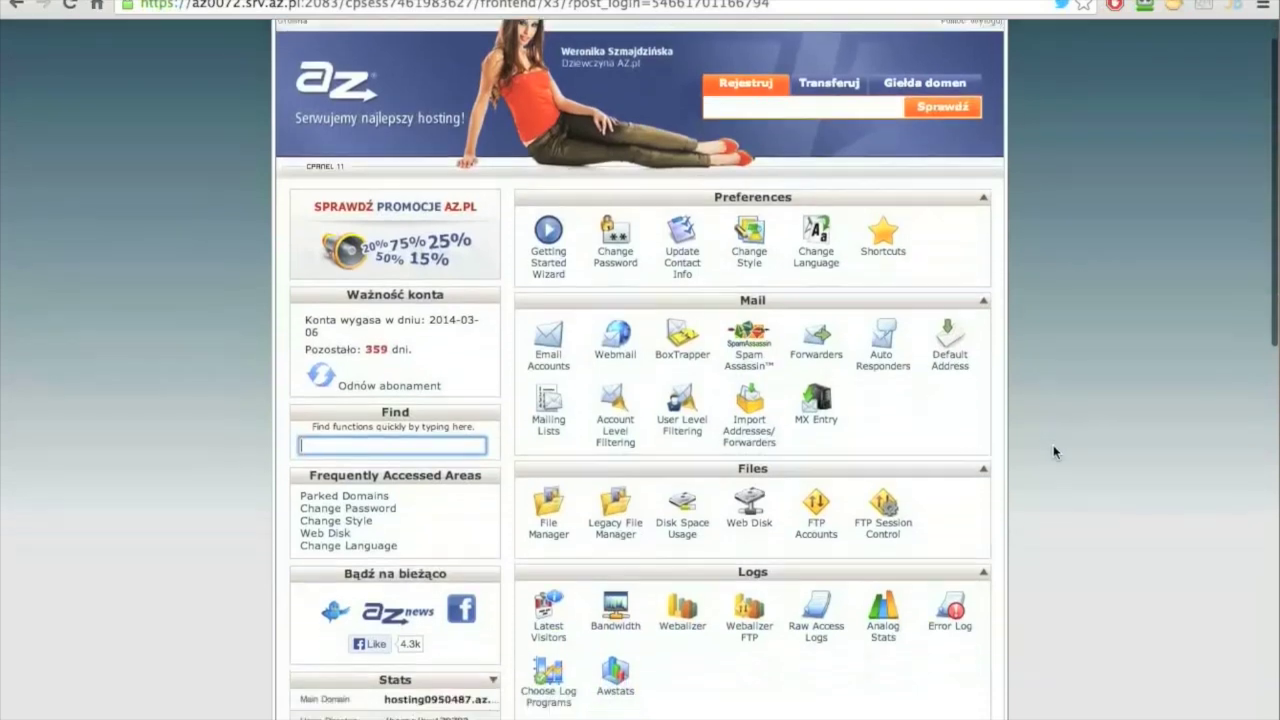
scroll(1054, 453, "down", 4)
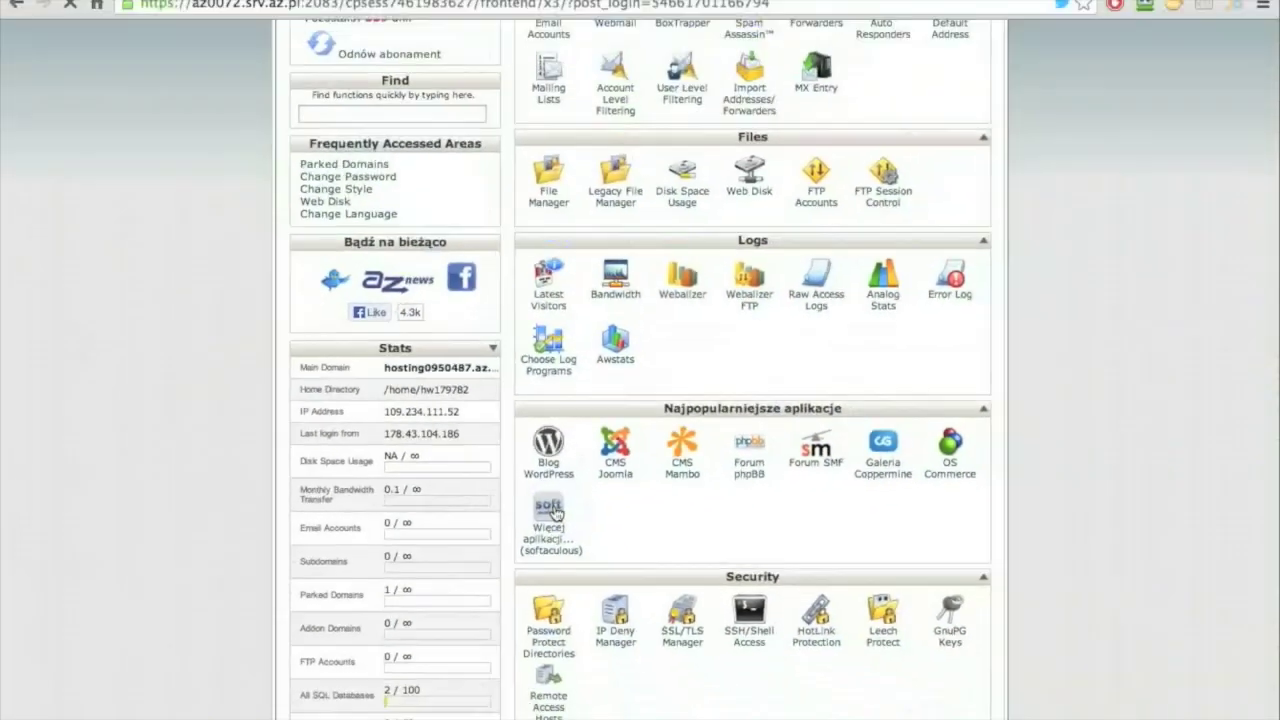
left_click(556, 513)
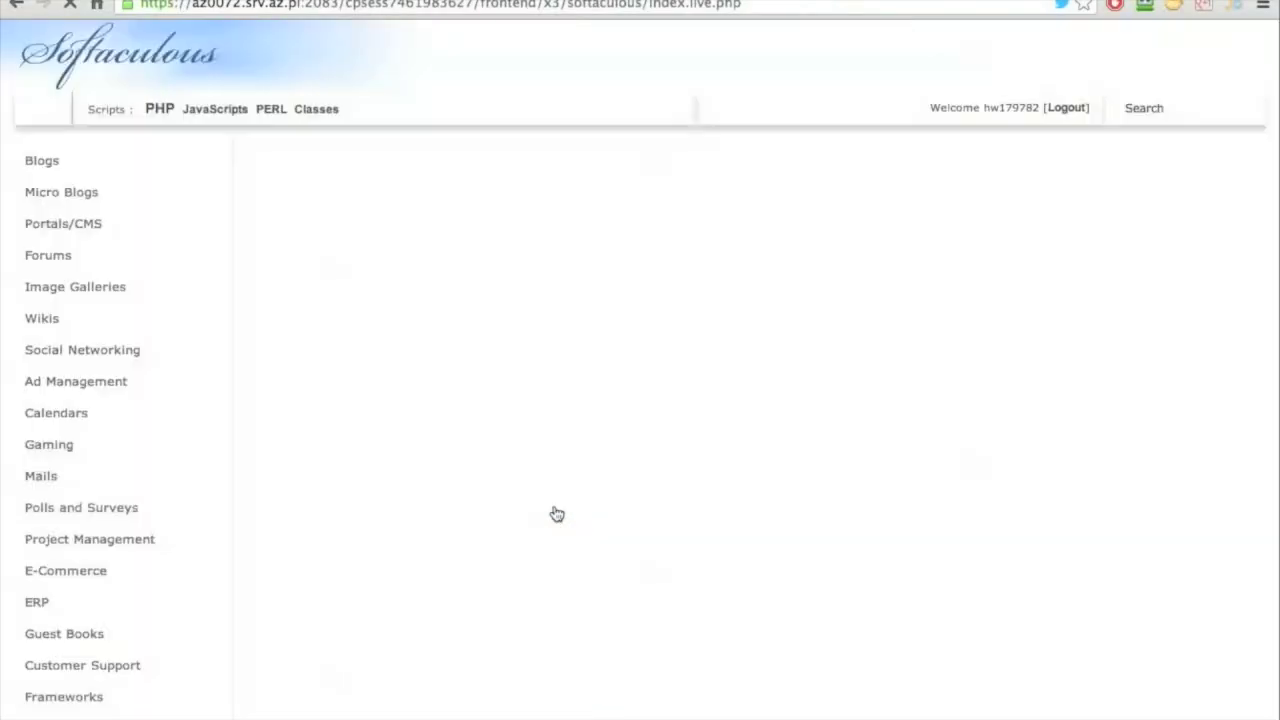
Step: Go to EPESI under the ERP category and bring up its Install form
scroll(256, 537, "down", 1)
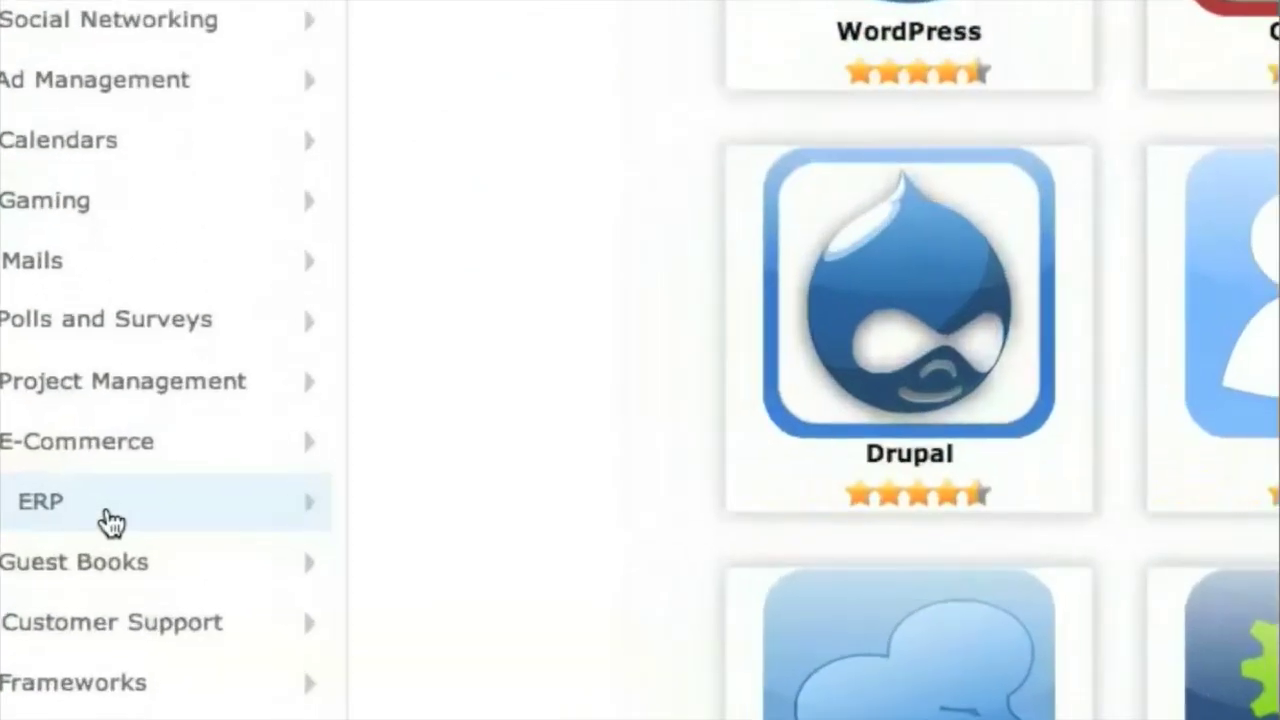
left_click(100, 545)
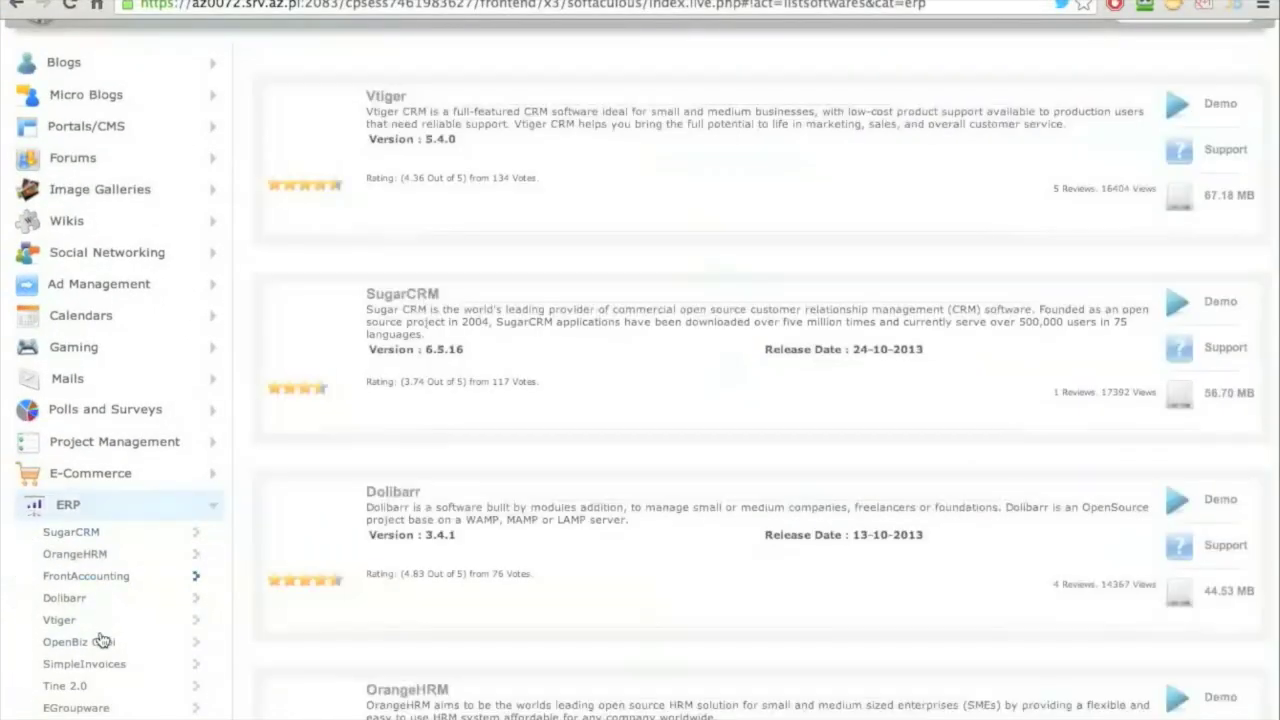
scroll(110, 690, "down", 2)
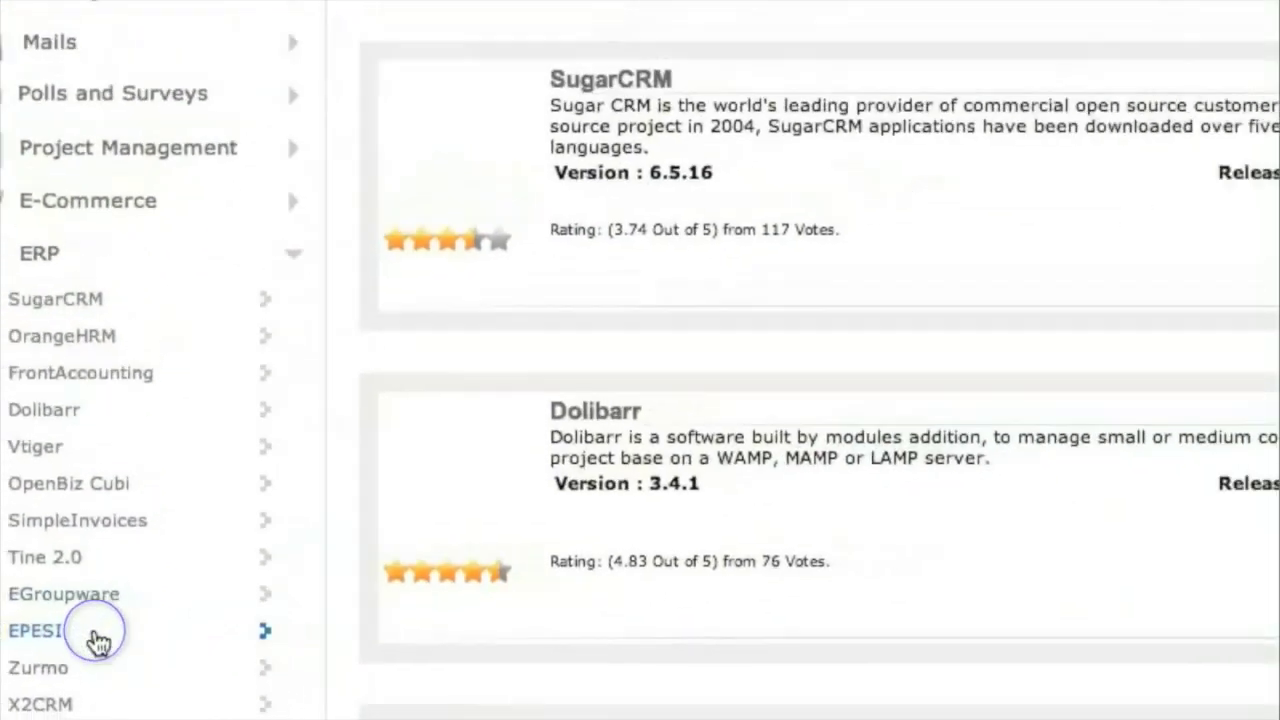
left_click(97, 640)
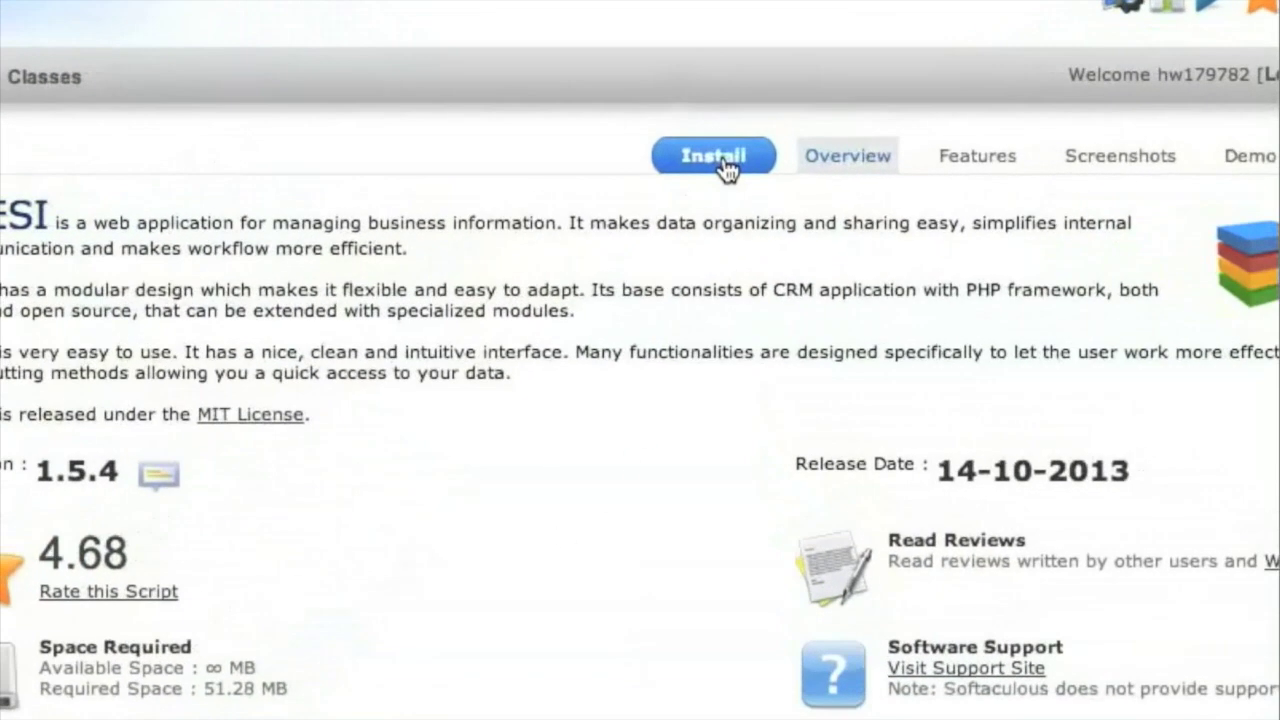
left_click(722, 160)
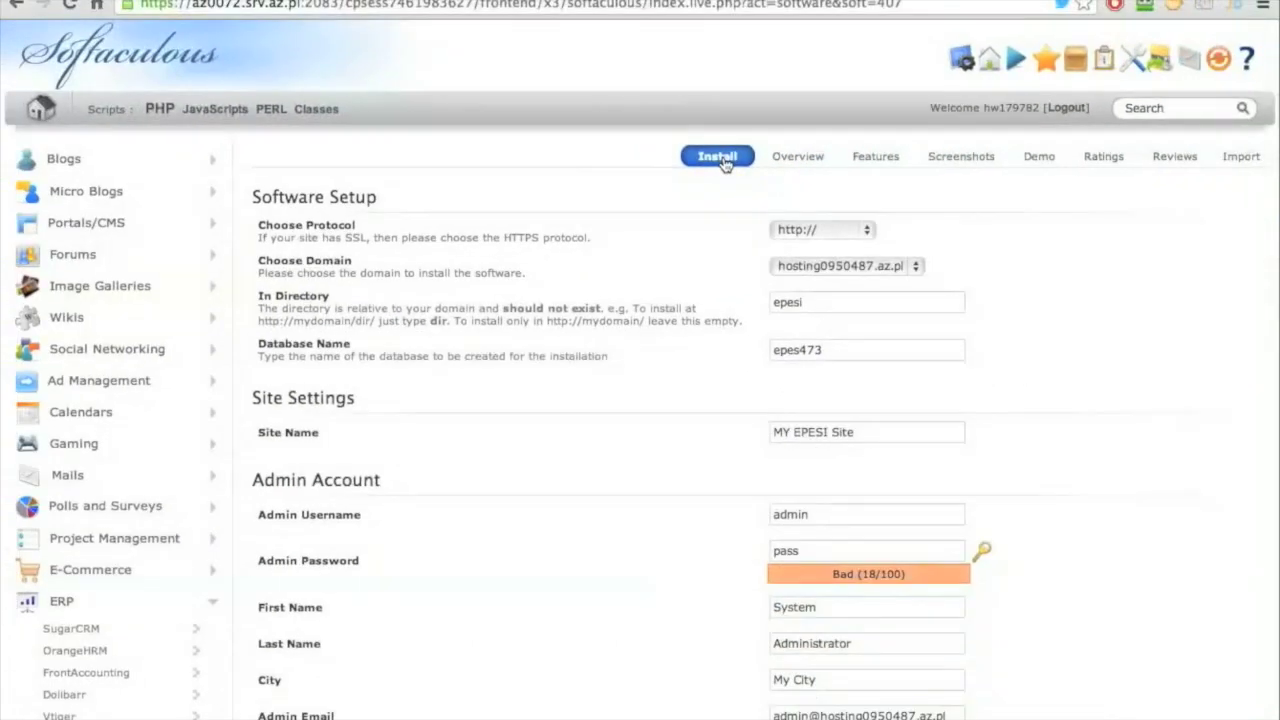
left_click(802, 229)
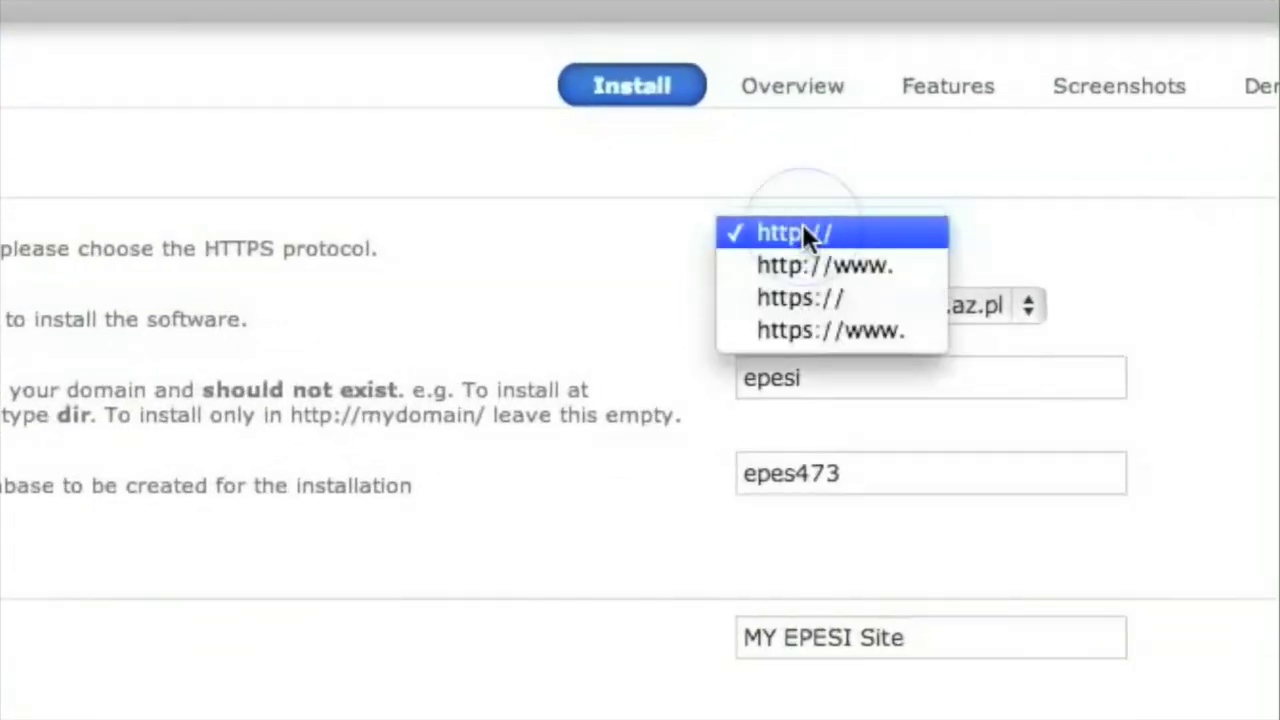
left_click(802, 229)
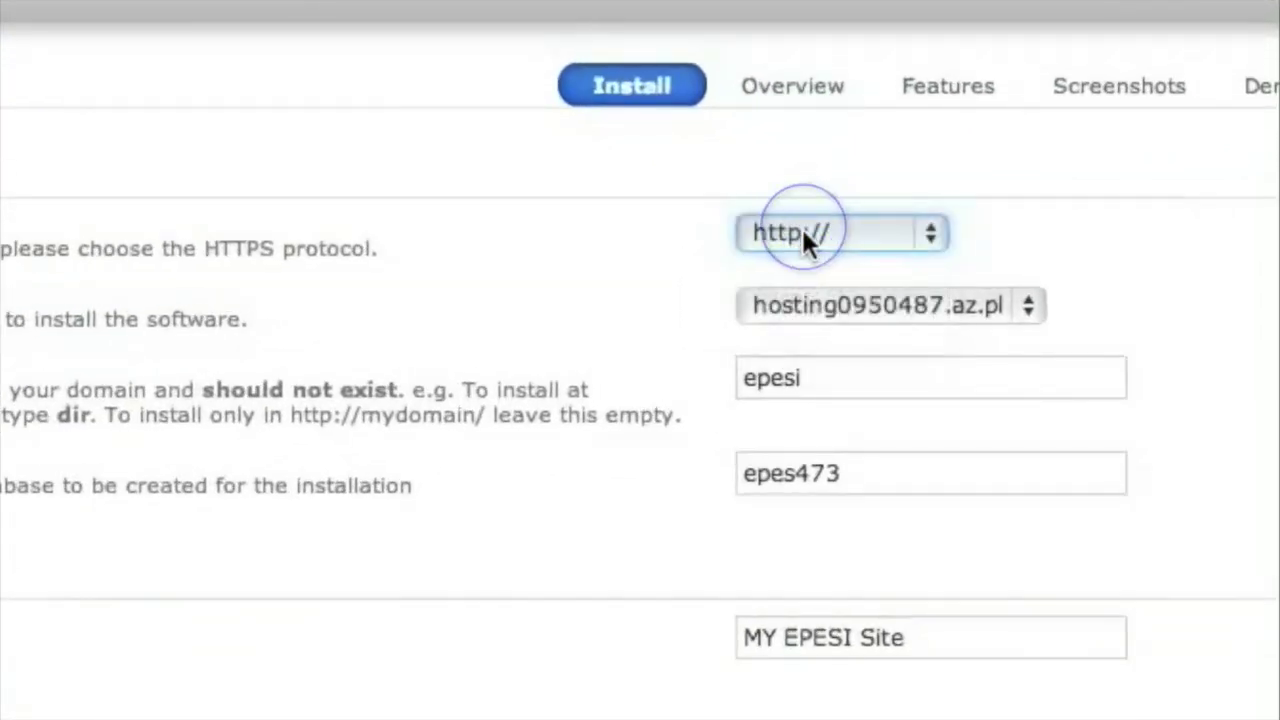
left_click(803, 302)
left_click(804, 305)
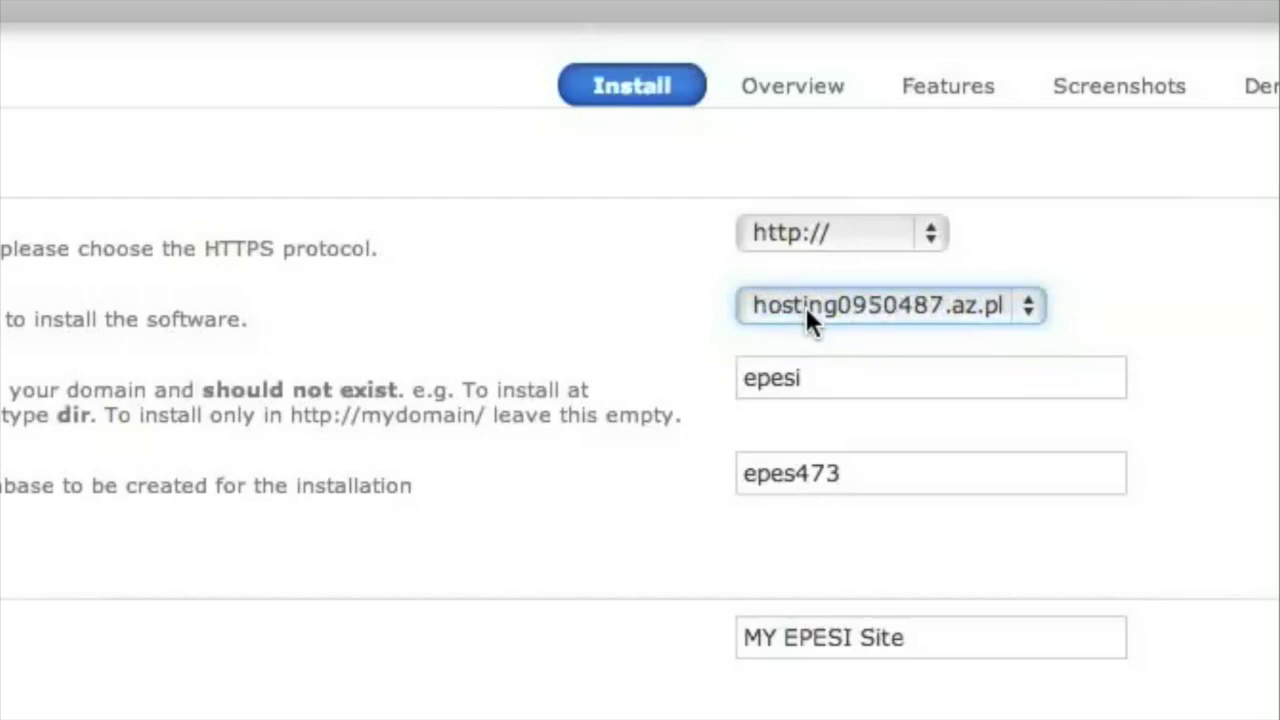
Step: Set the install directory to epesidemo and the site name to Telaxus
left_click(842, 386)
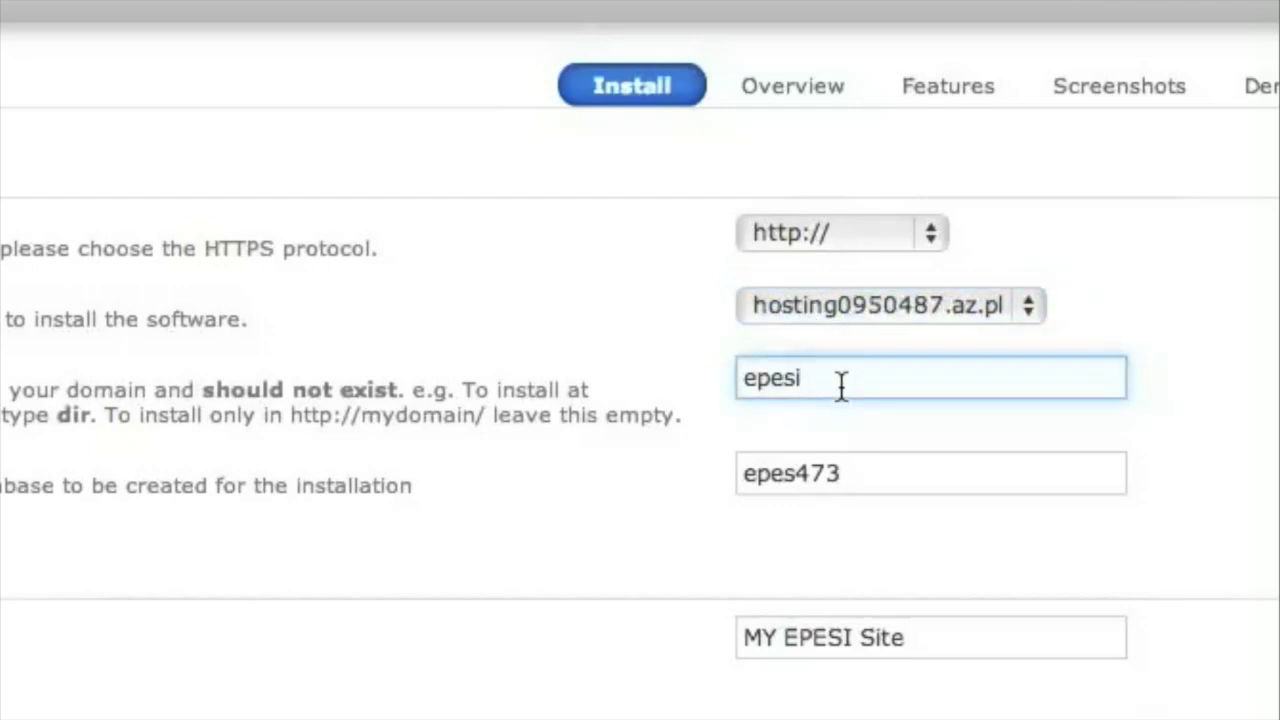
type("demo")
key("Tab")
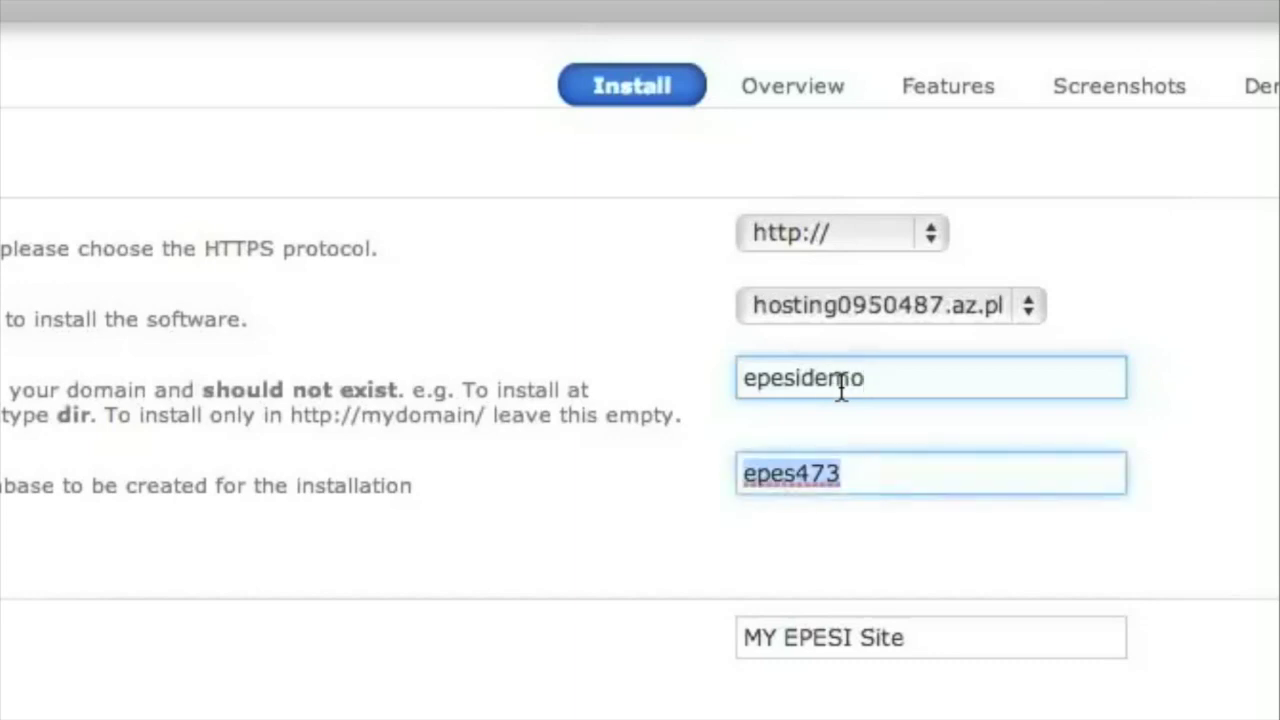
key("Tab")
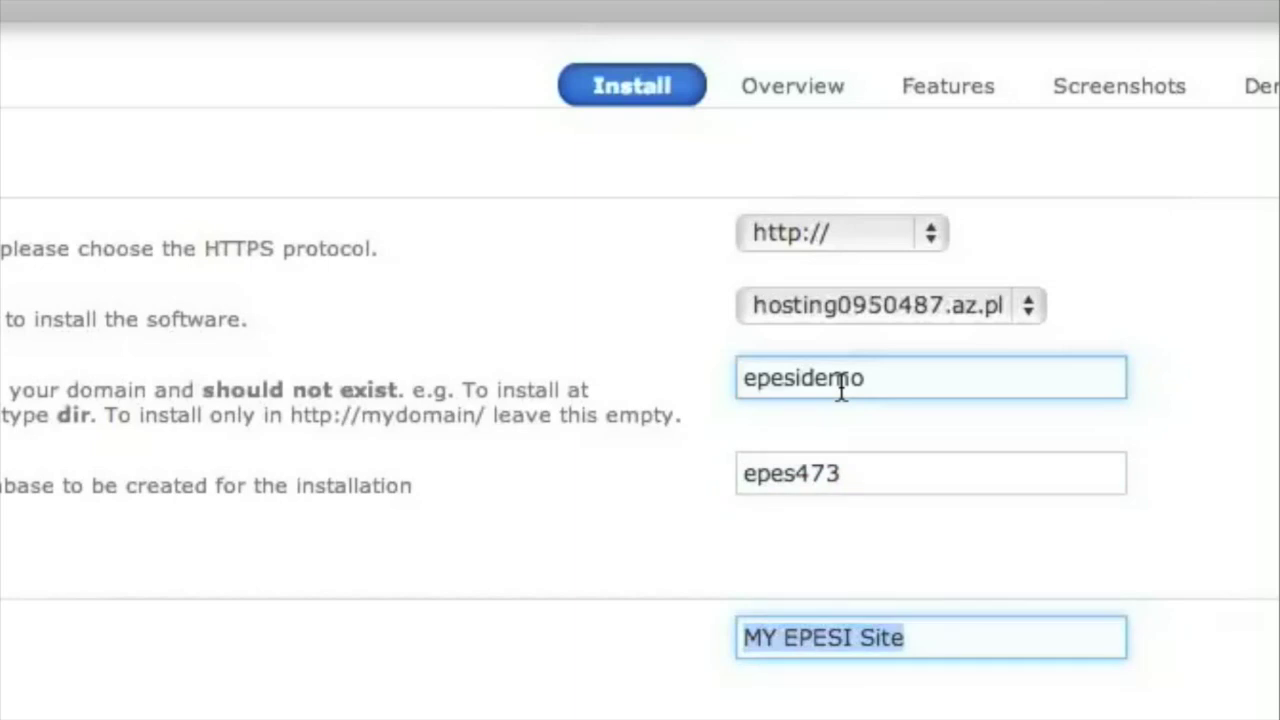
type("Telaxus")
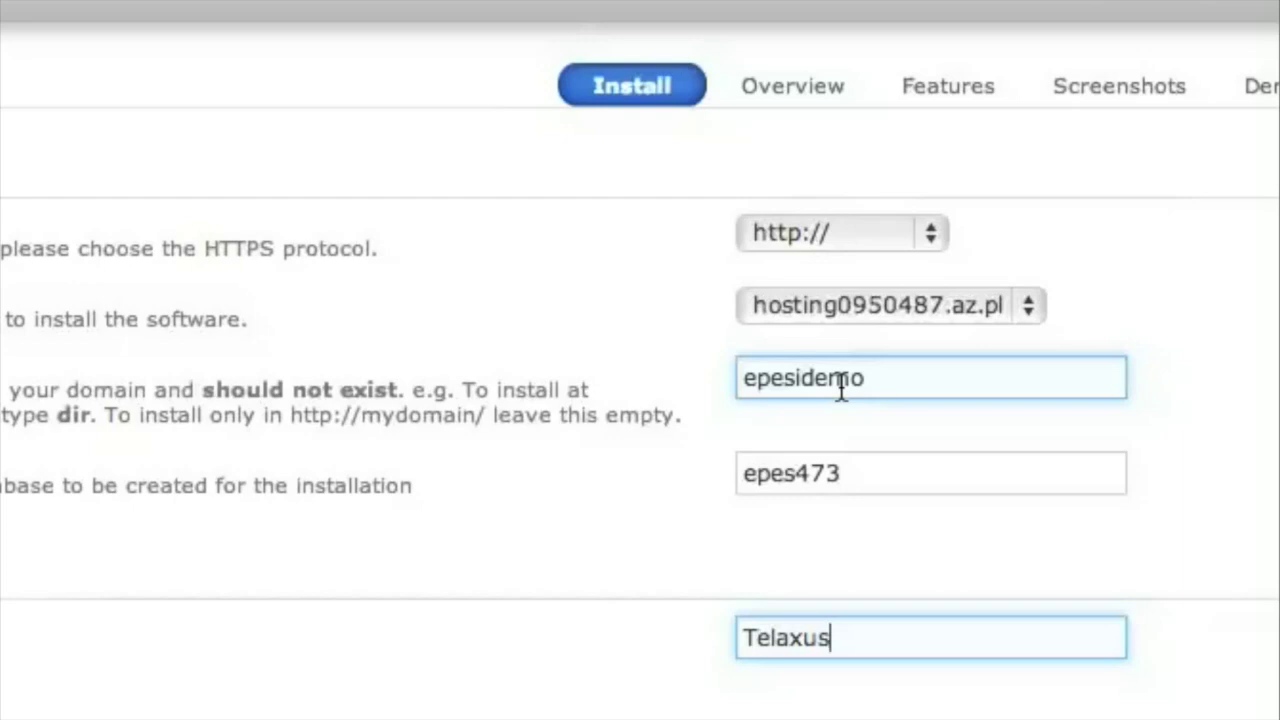
key("Tab")
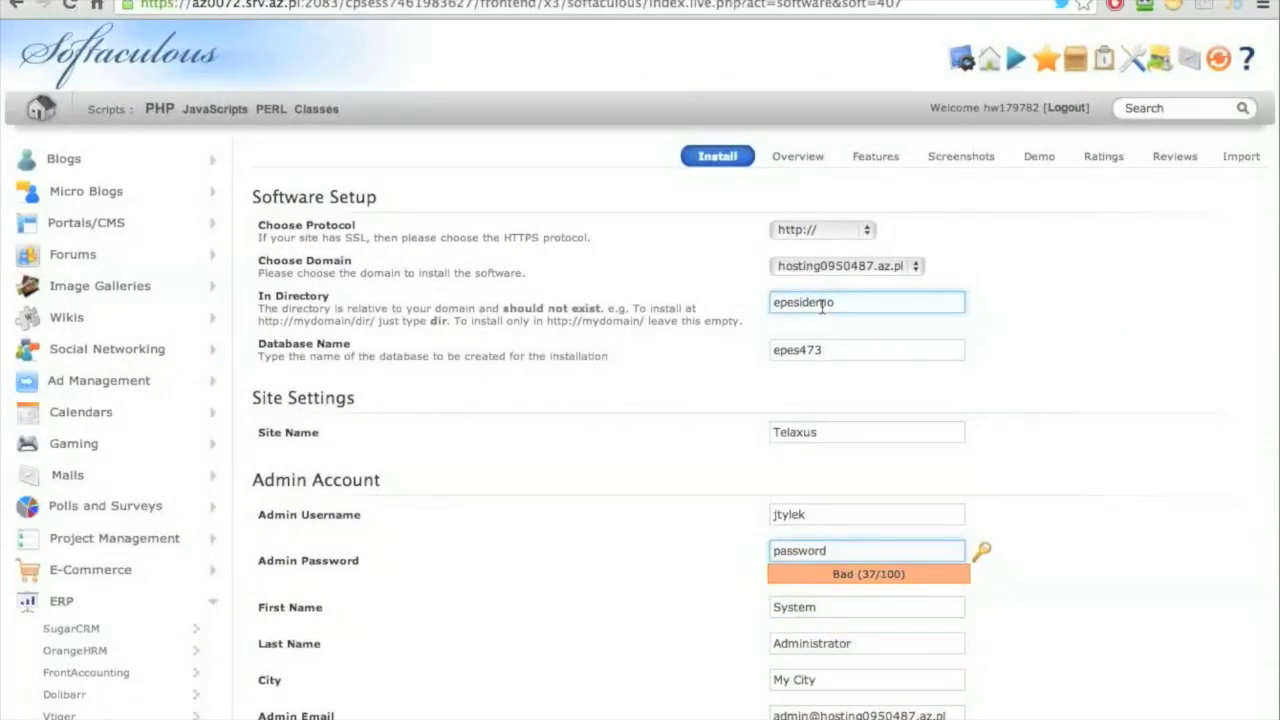
Step: Finish the admin password and enter the administrator's first and last name
key("Tab")
key("Tab")
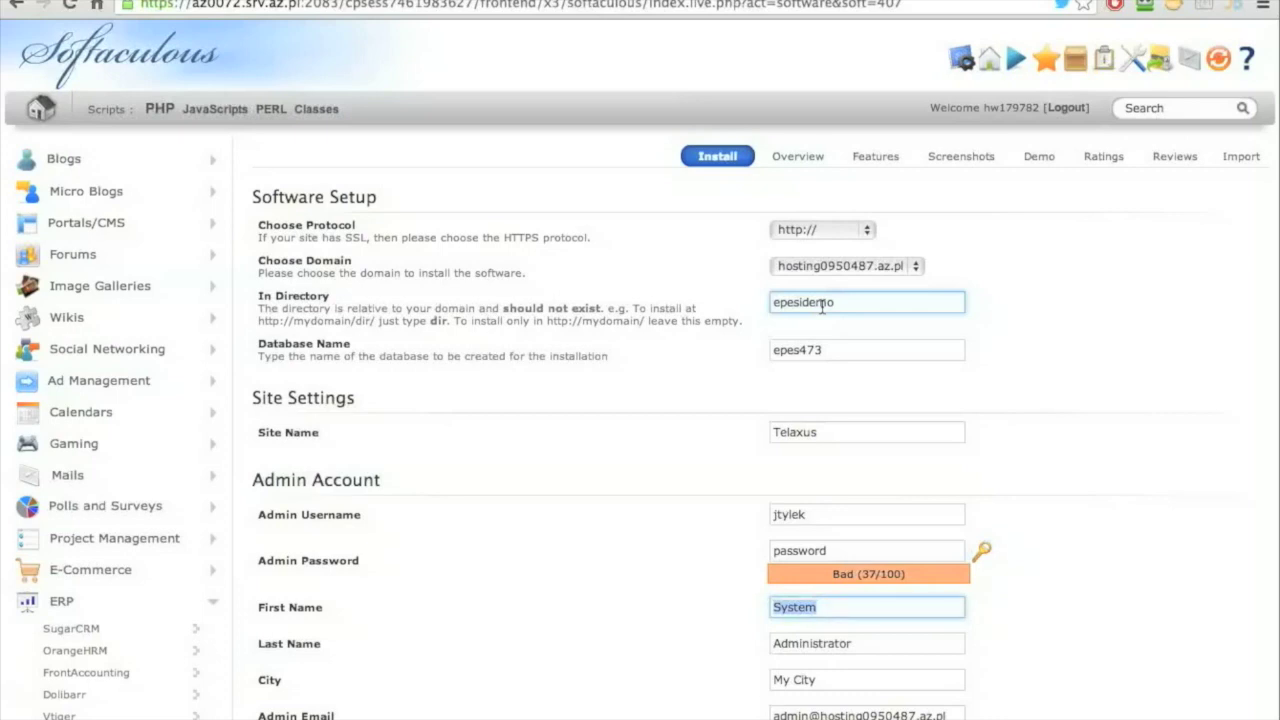
type("Joe")
key("Tab")
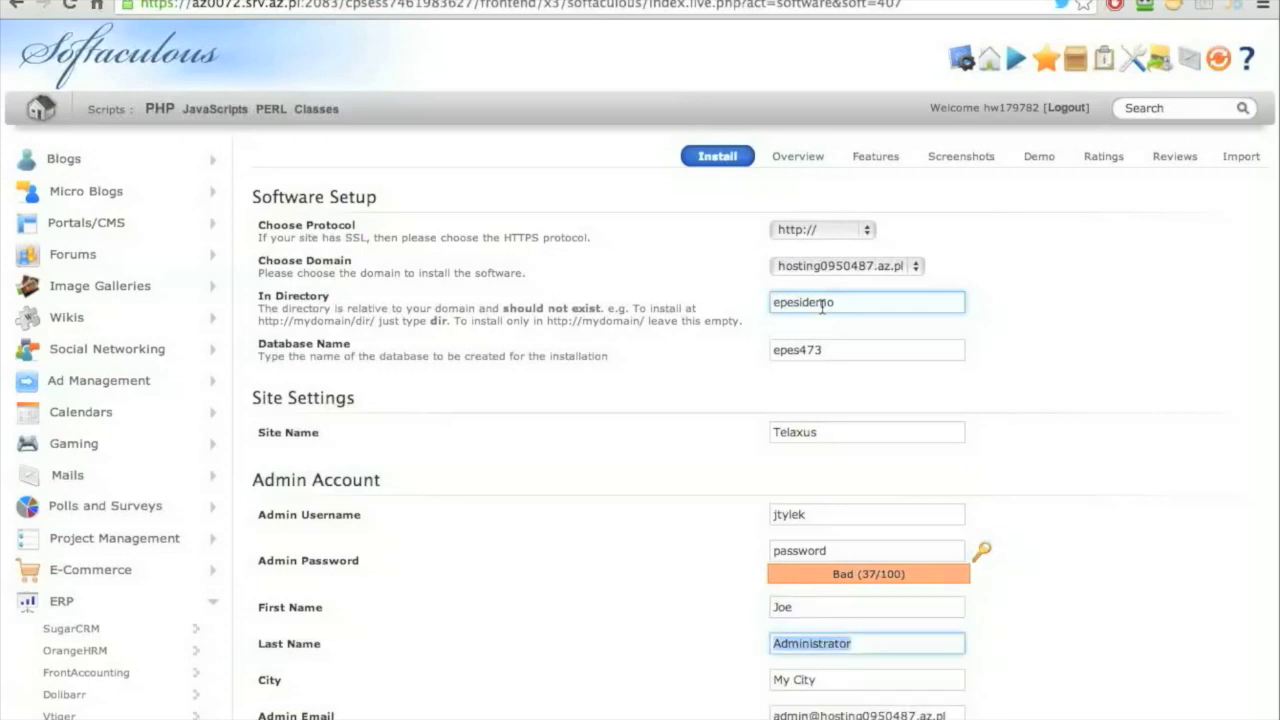
type("Doe")
key("Tab")
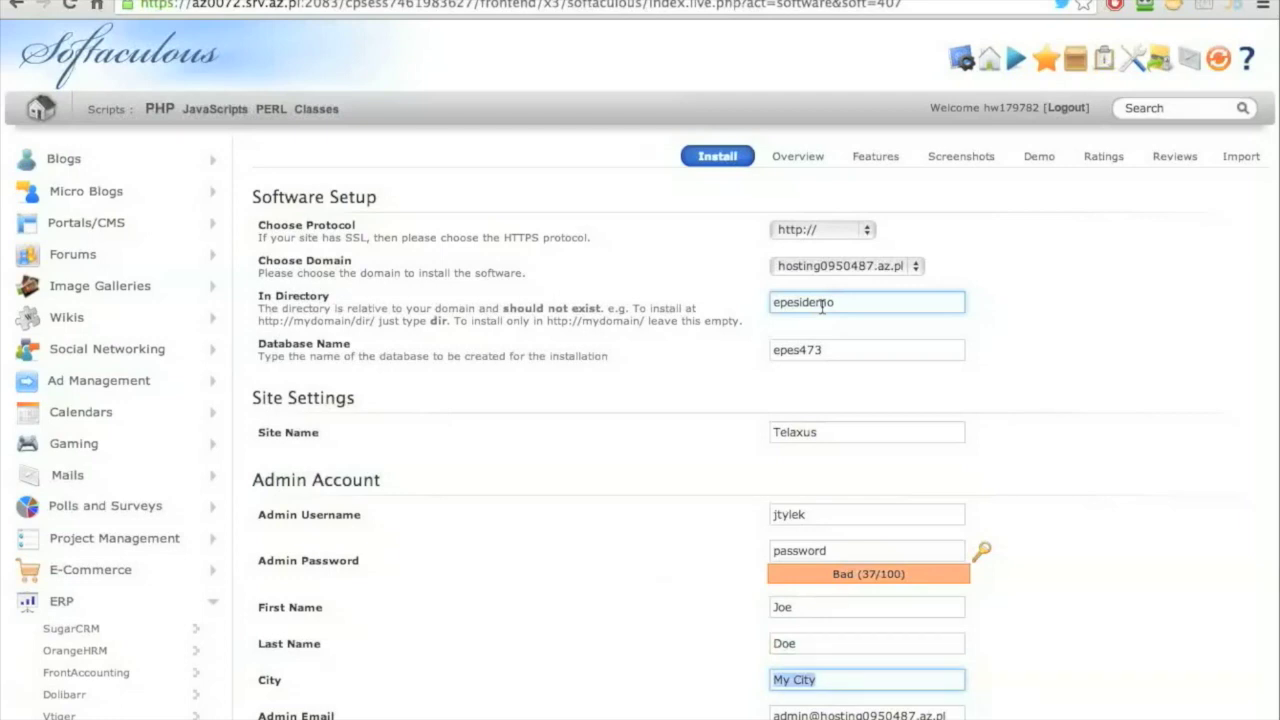
scroll(822, 307, "down", 3)
left_click(822, 304)
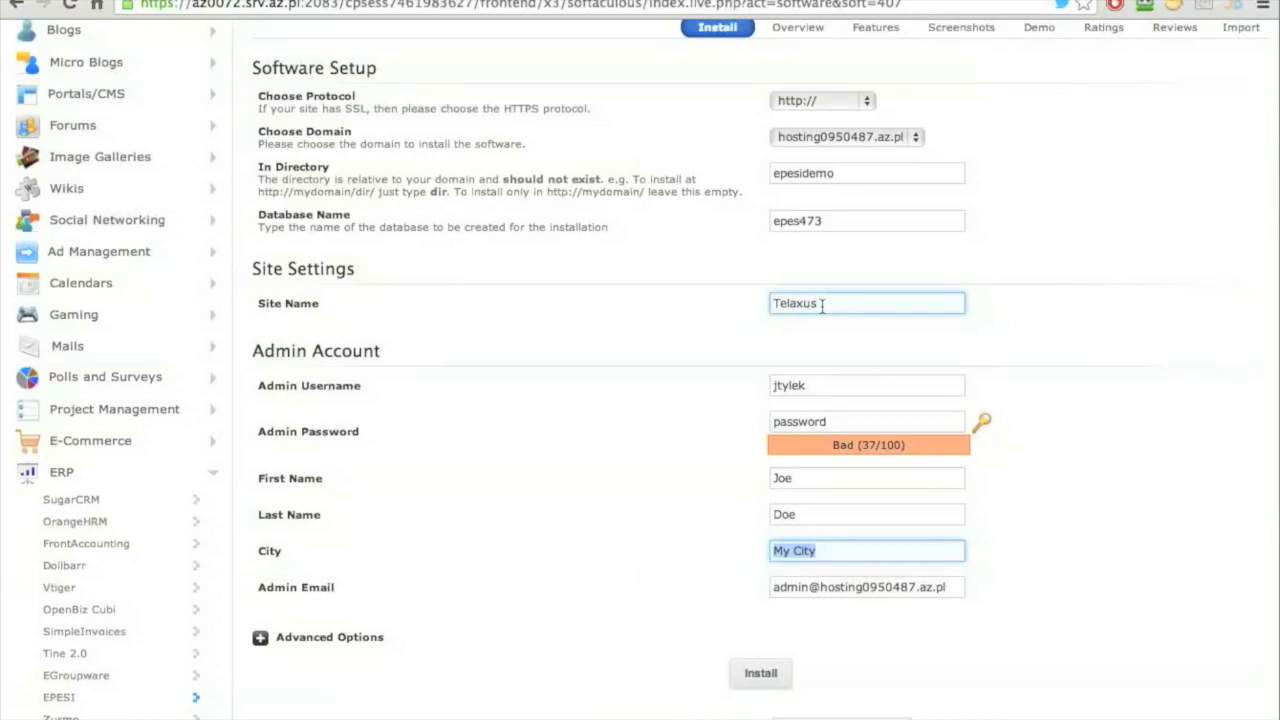
Step: Set the admin's city to Kraków using the autofill suggestion
type("K")
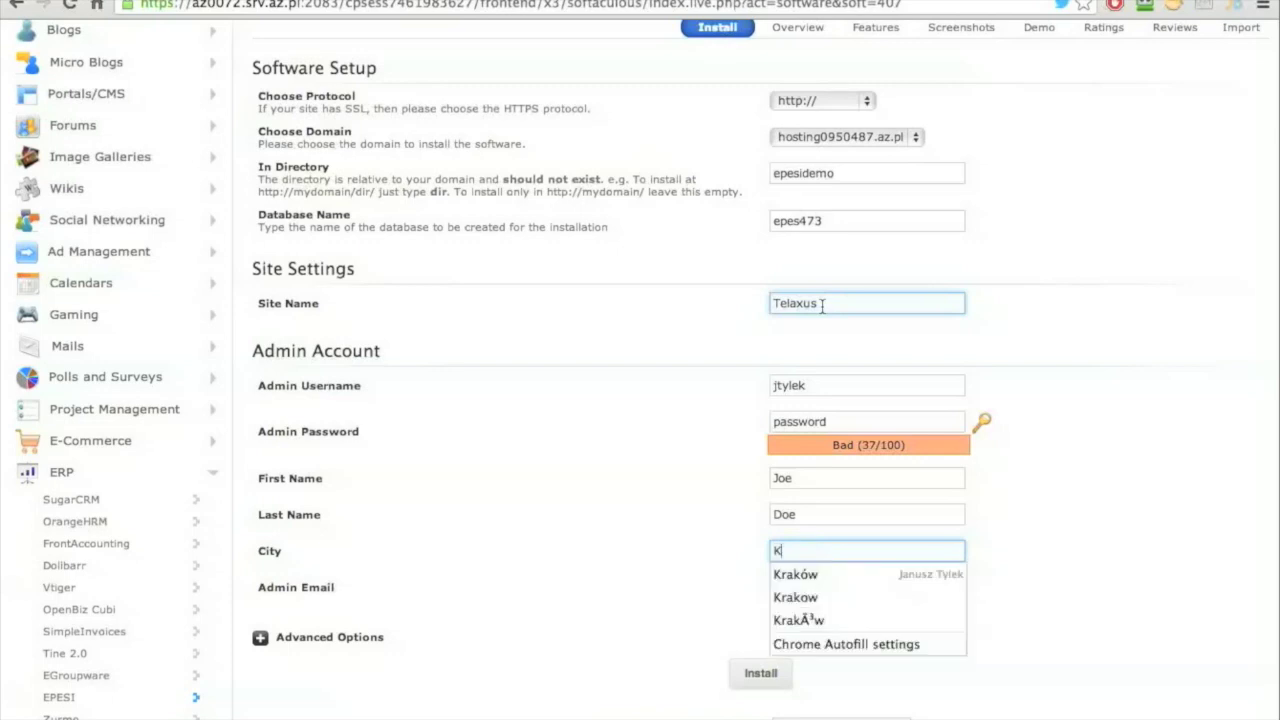
type("r")
key("Down")
key("Return")
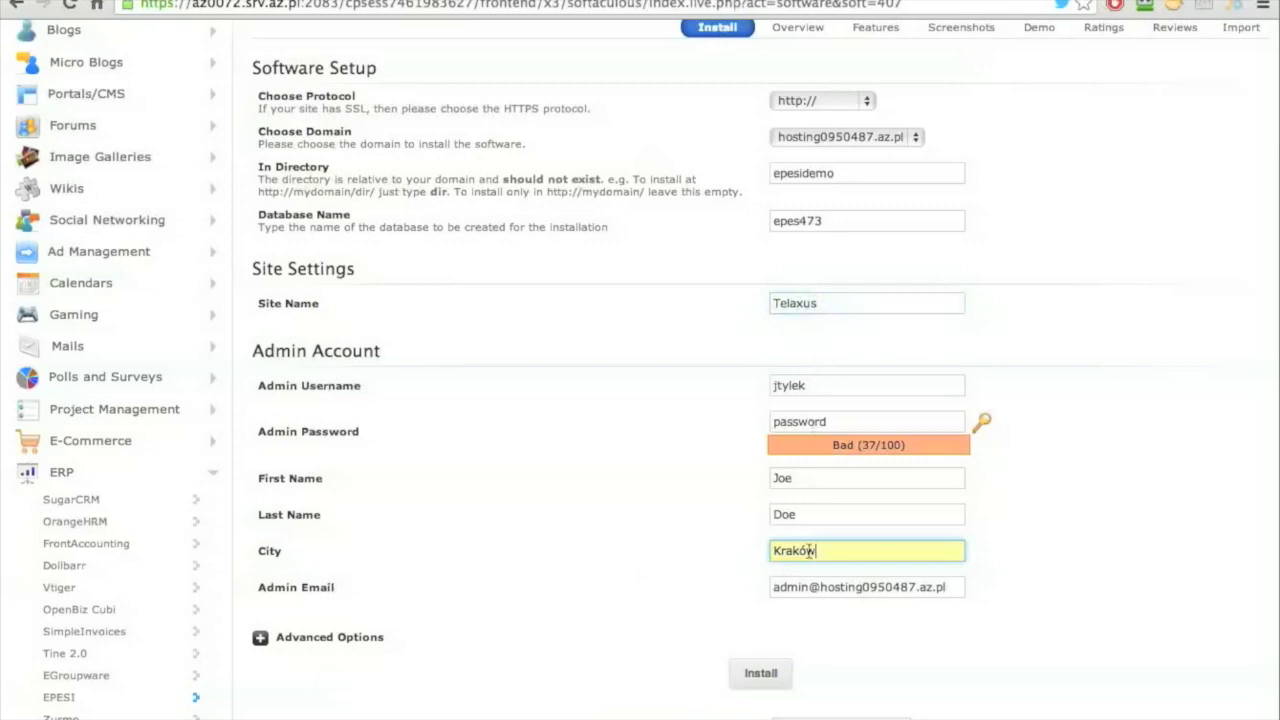
Step: Replace the default admin e-mail with the administrator's saved address
triple_click(910, 587)
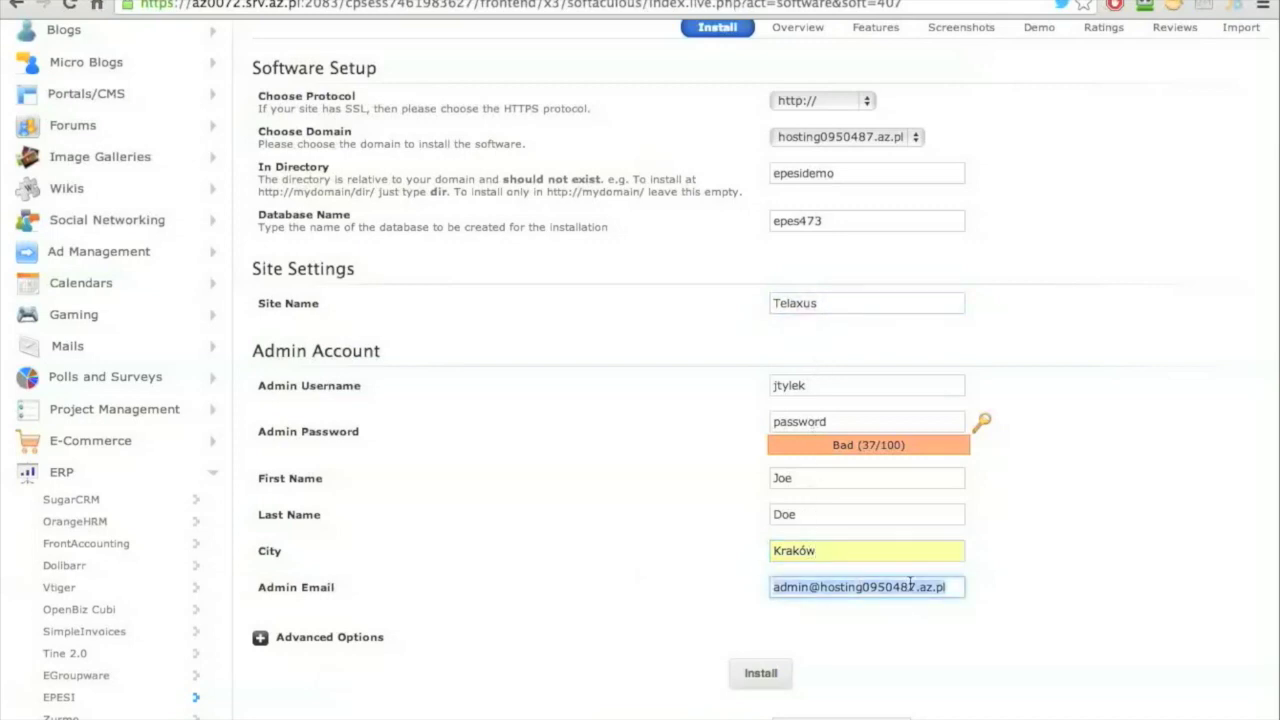
type("jtyl")
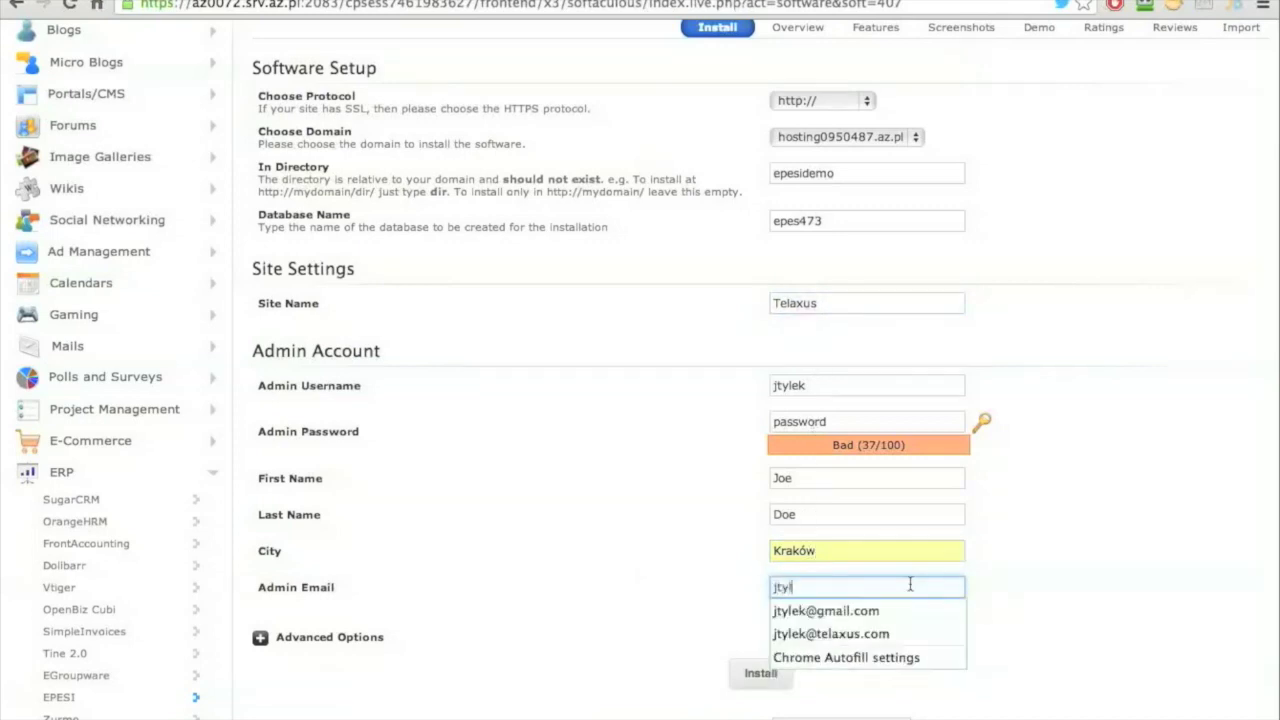
key("Down")
Step: Confirm the admin e-mail, review Advanced Options, and start the EPESI installation
key("Return")
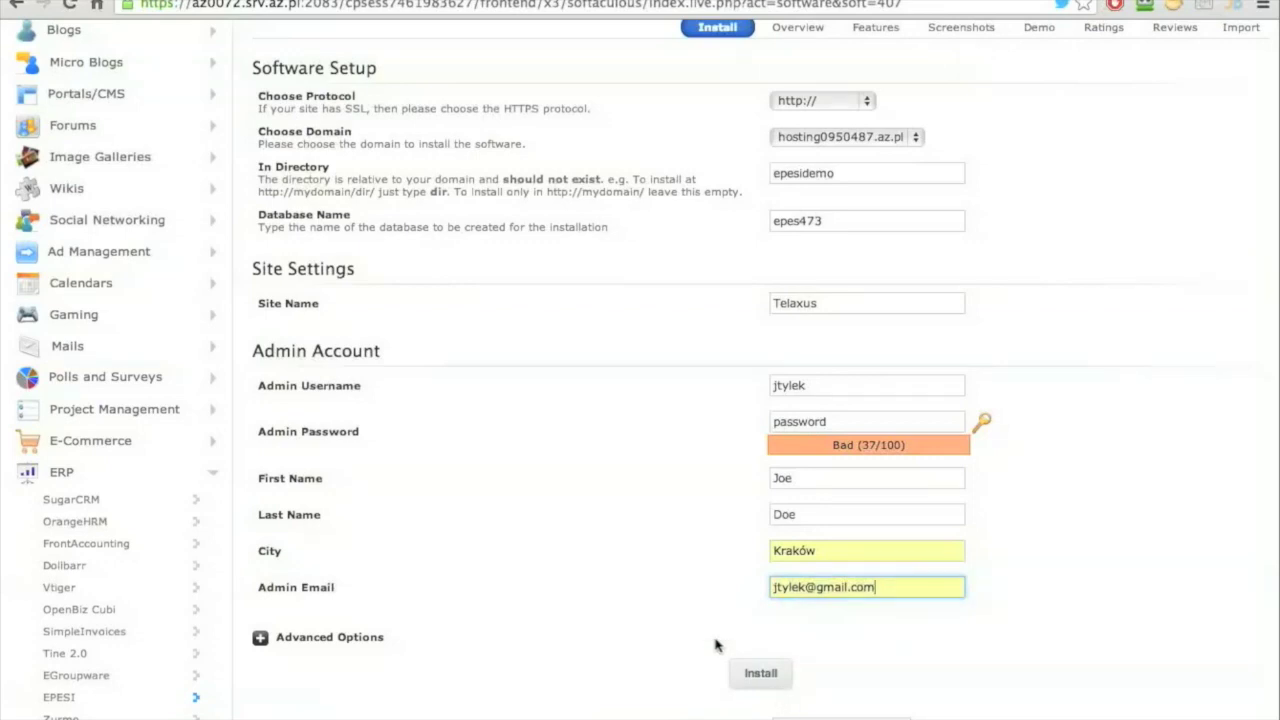
scroll(658, 590, "down", 1)
left_click(261, 598)
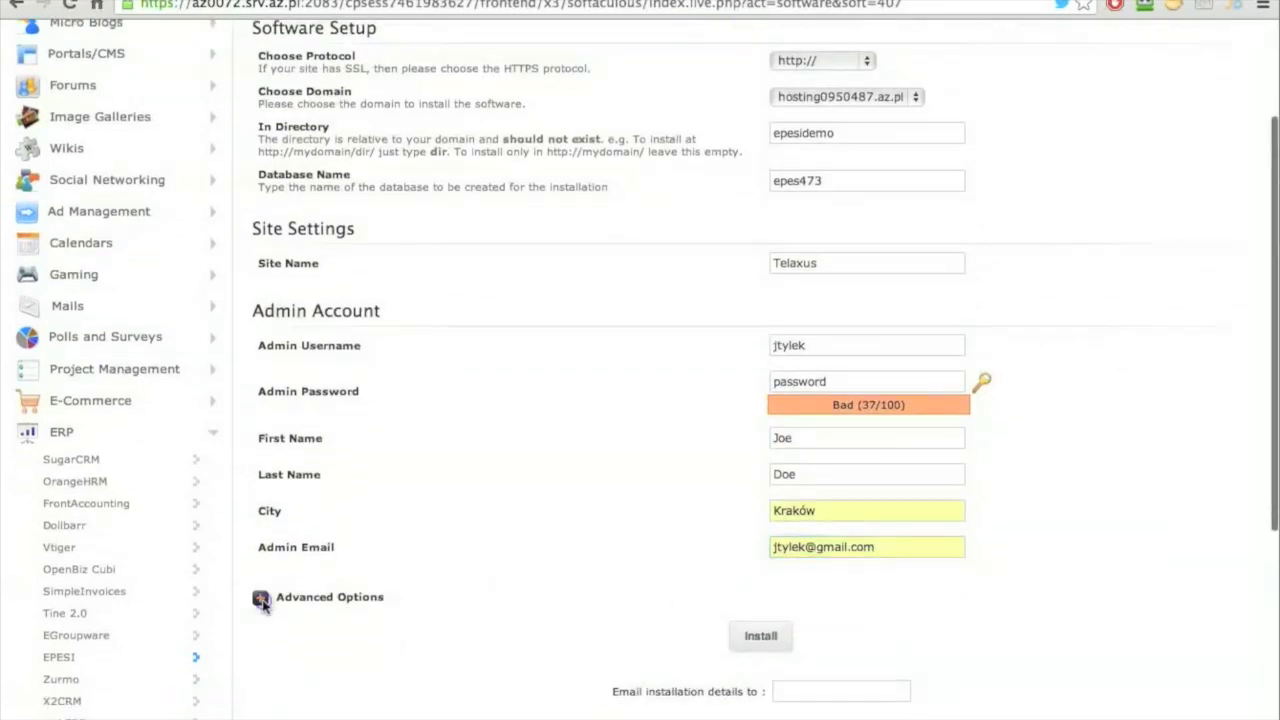
scroll(620, 451, "down", 1)
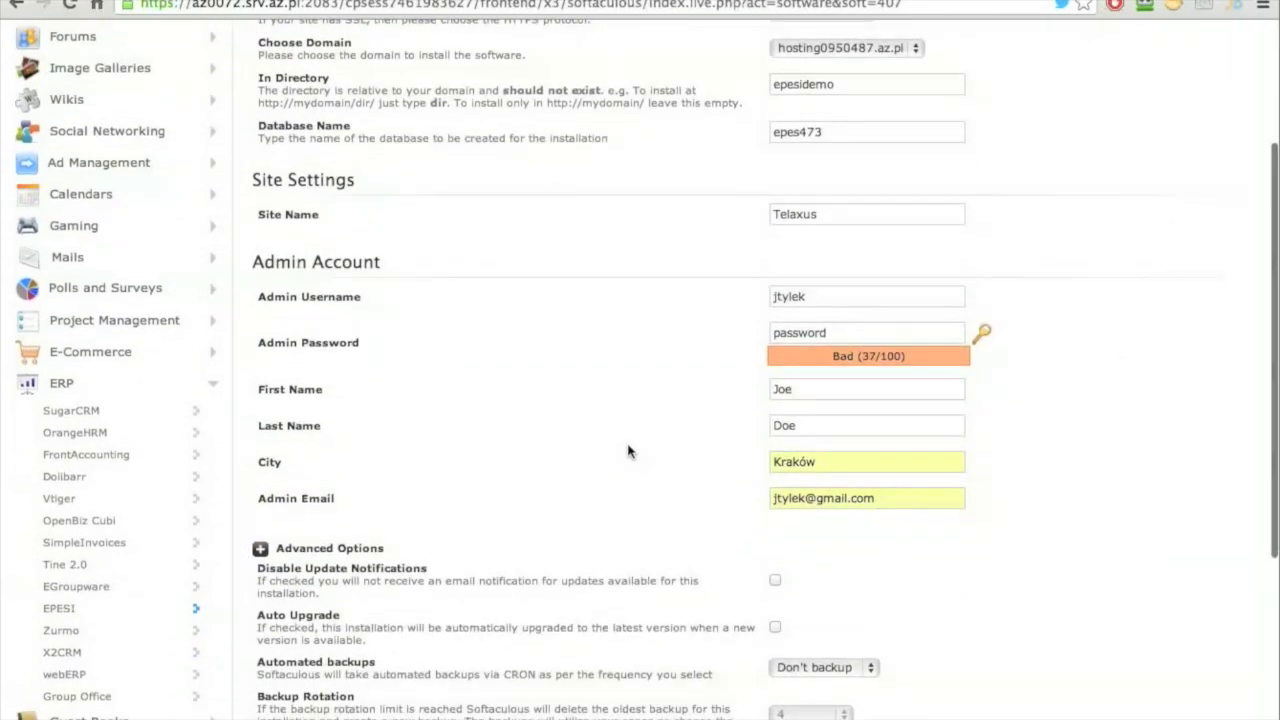
scroll(628, 451, "up", 1)
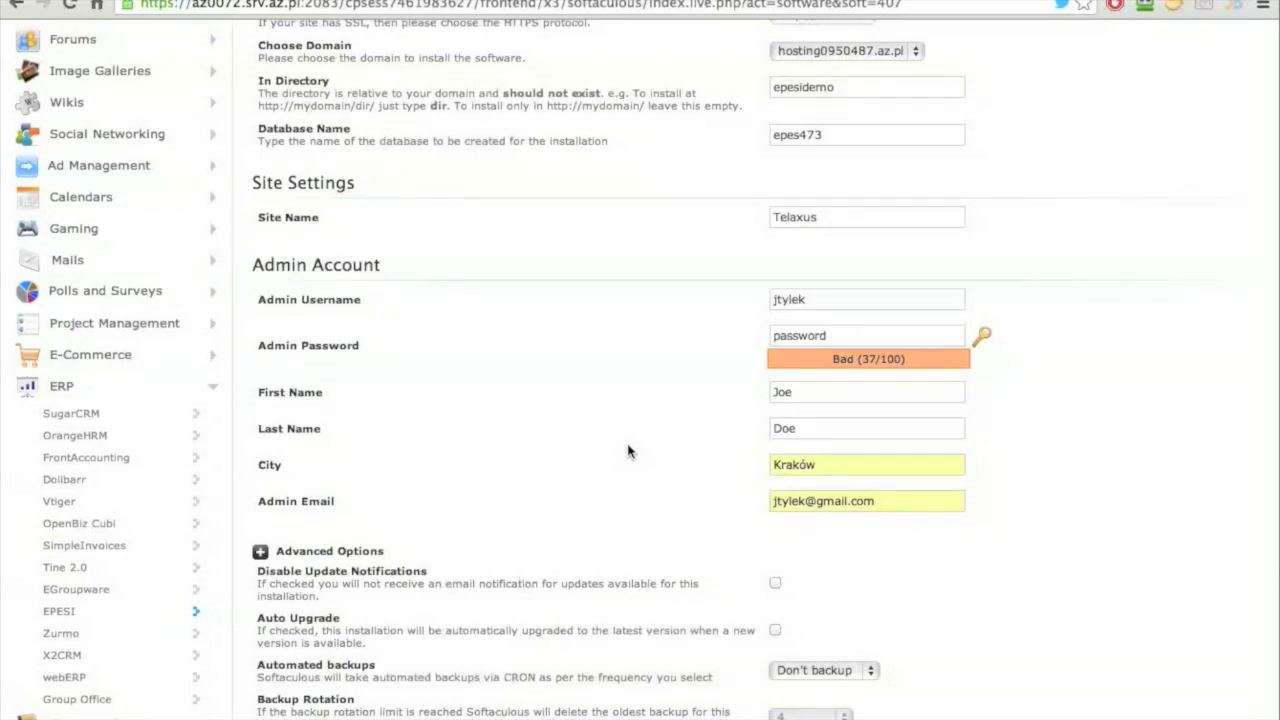
left_click(260, 551)
left_click(766, 598)
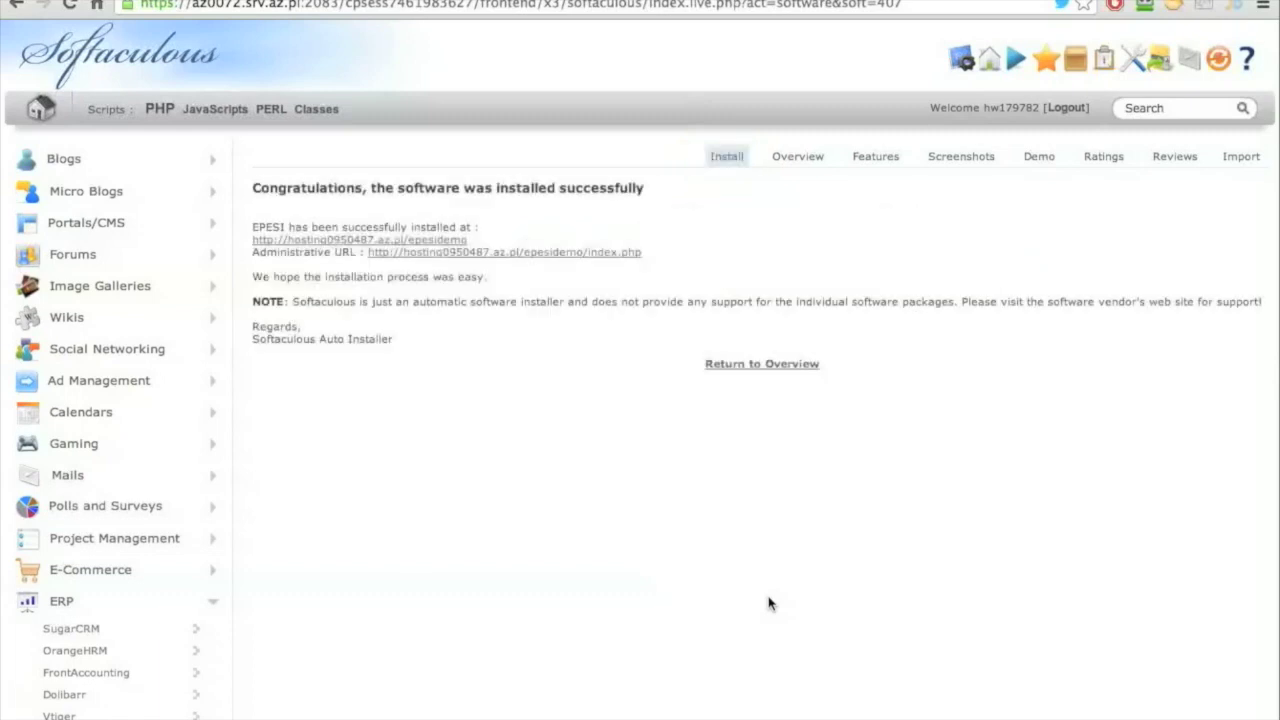
Step: Open the newly installed EPESI site at the epesidemo address
left_click(450, 240)
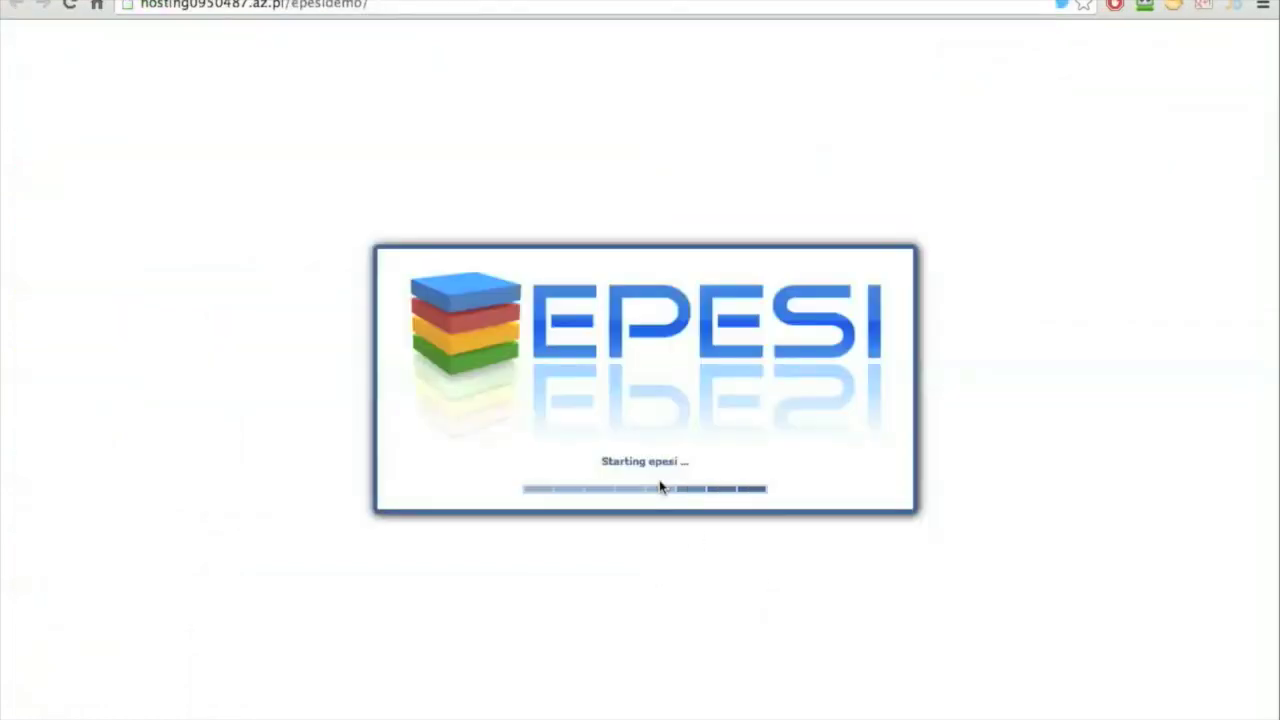
Step: Log in to EPESI with the admin username and password
type("jtylek")
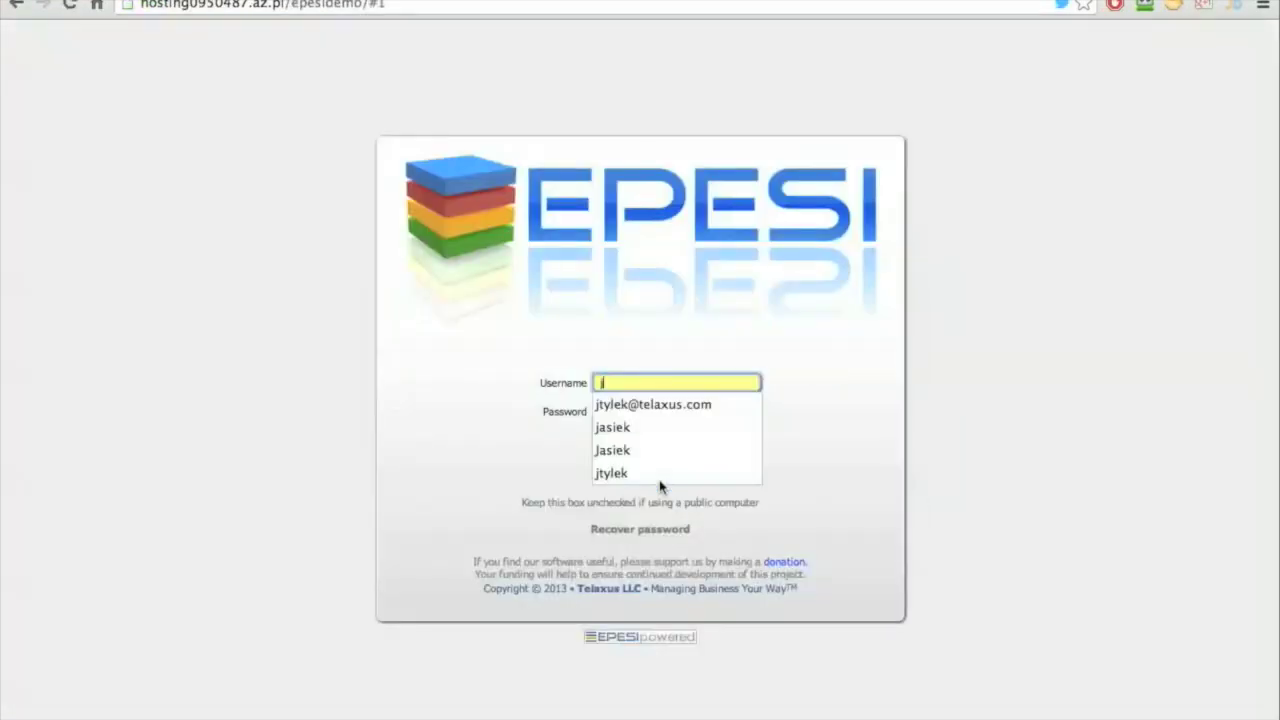
key("Tab")
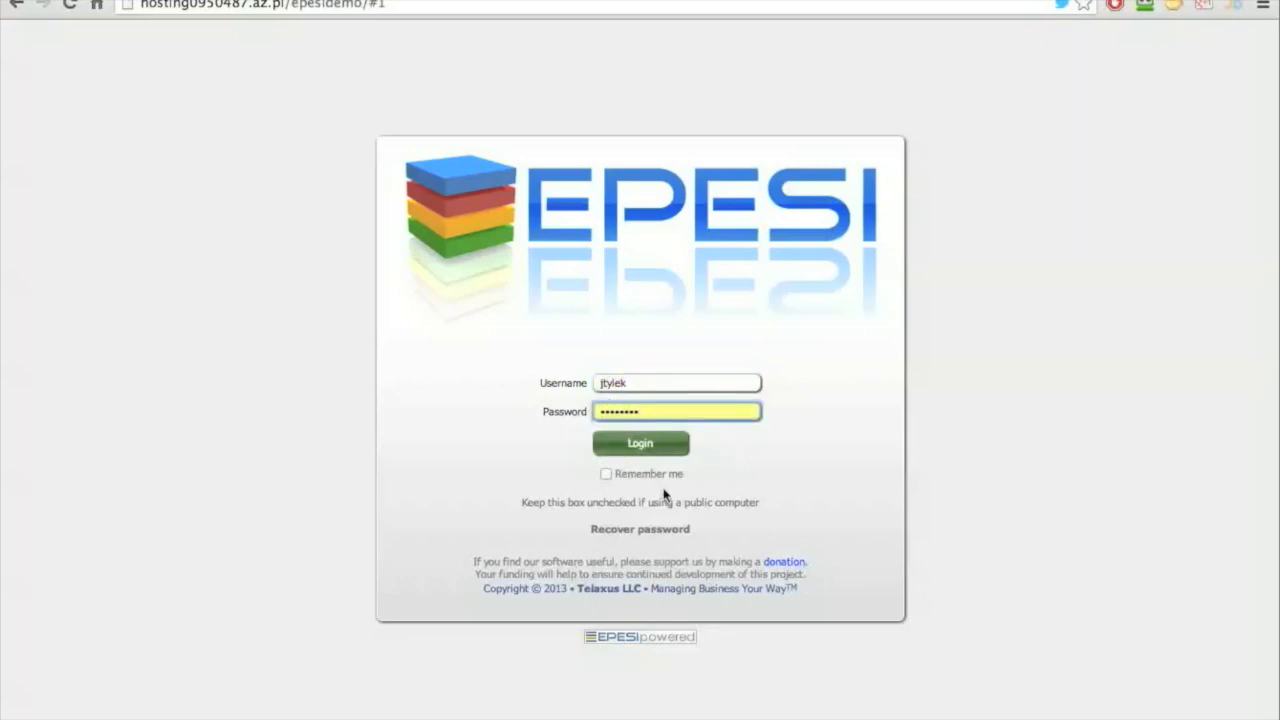
left_click(662, 443)
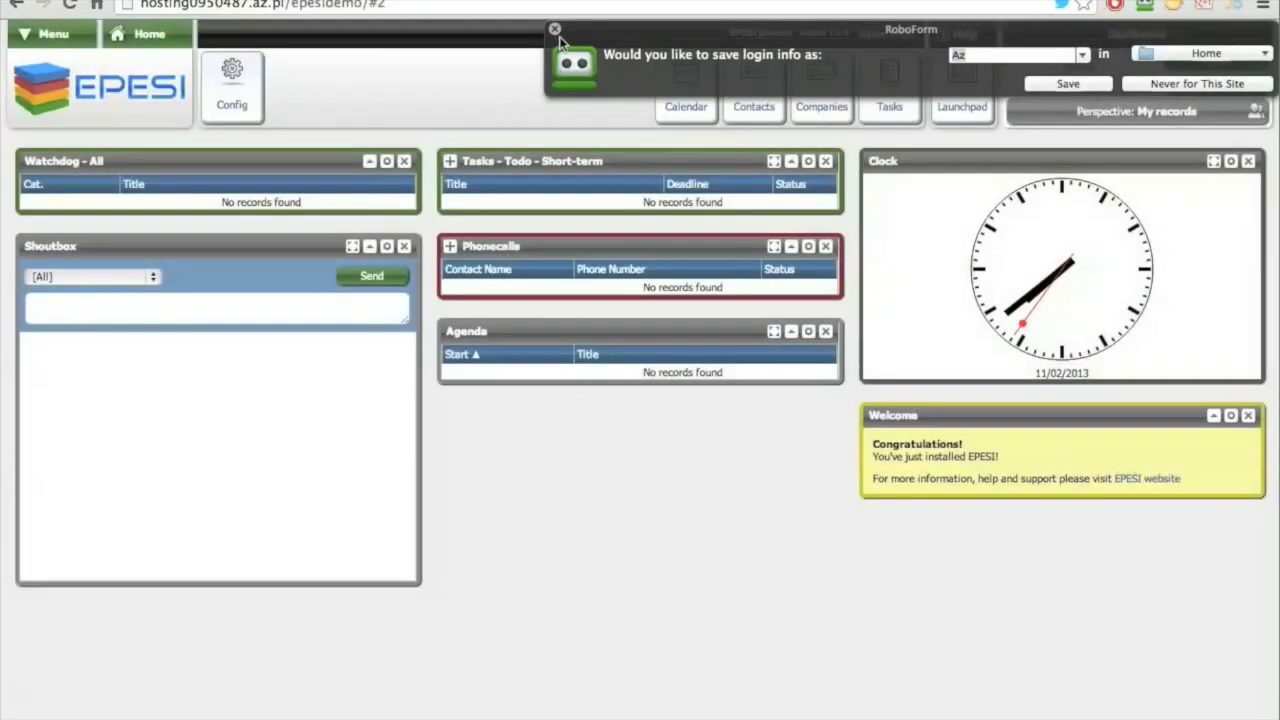
Step: Dismiss the save-login prompt and open the Telaxus company record from Companies for editing
left_click(554, 30)
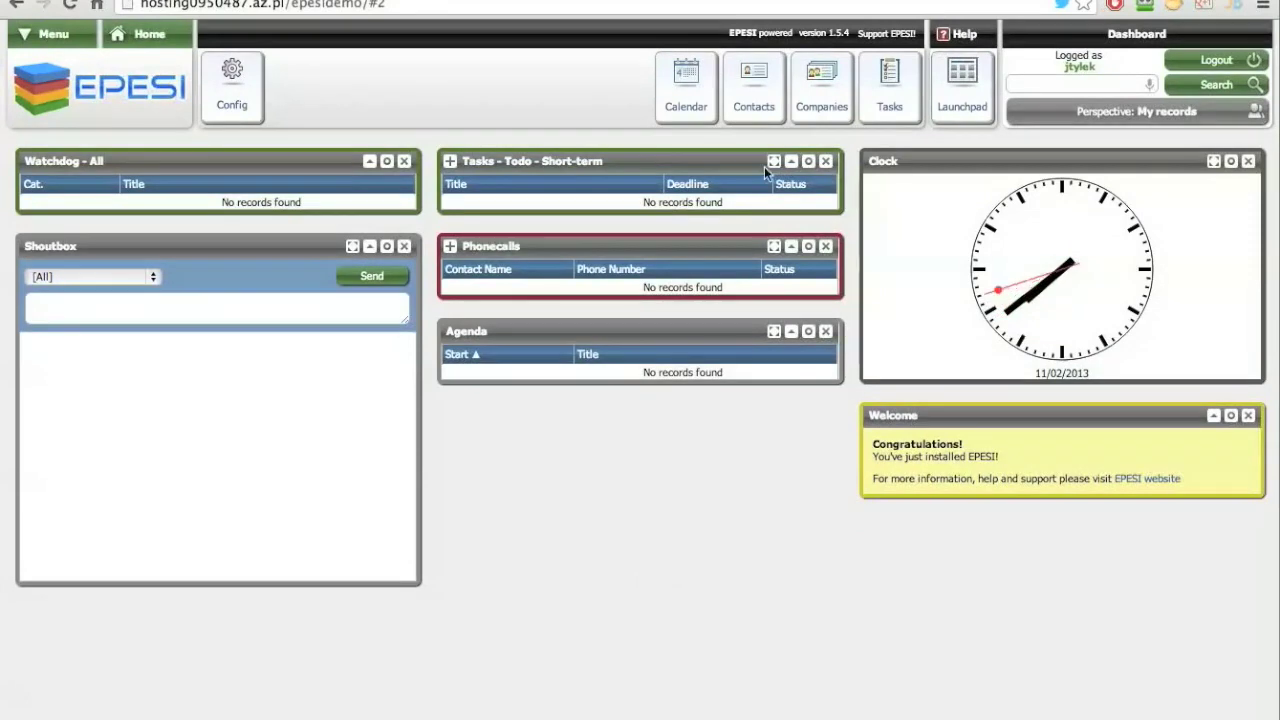
left_click(818, 95)
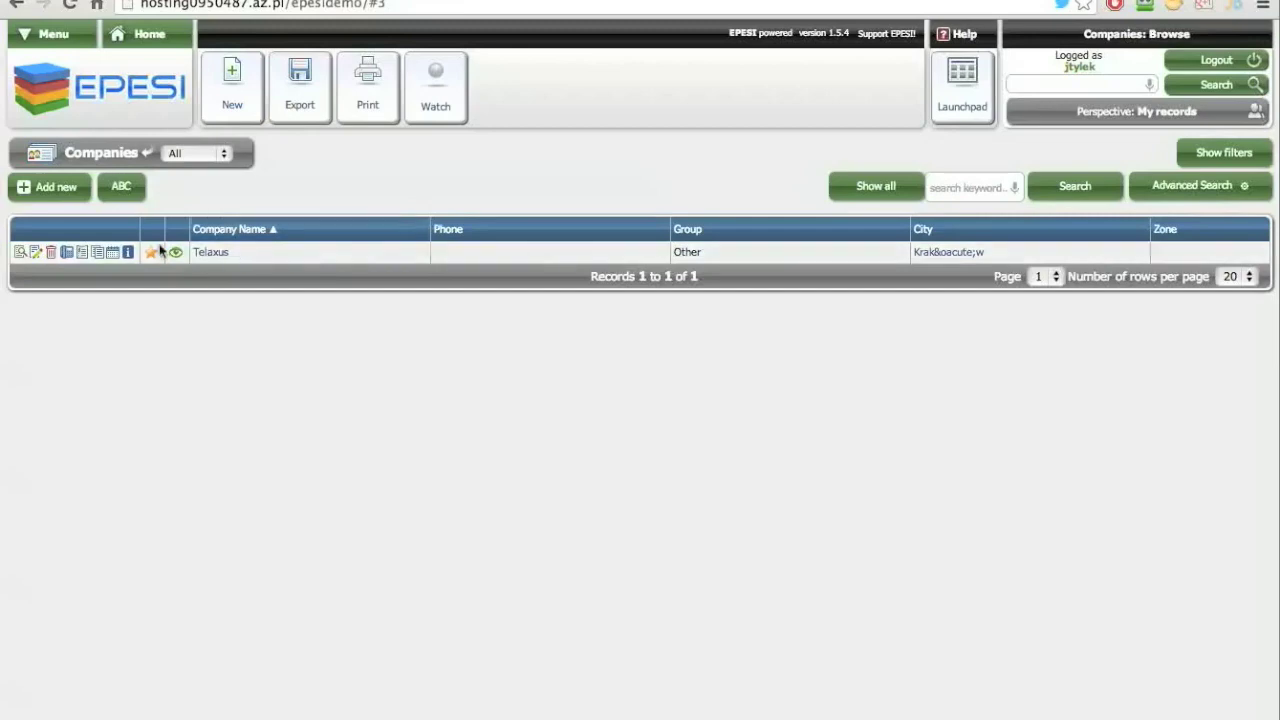
left_click(36, 252)
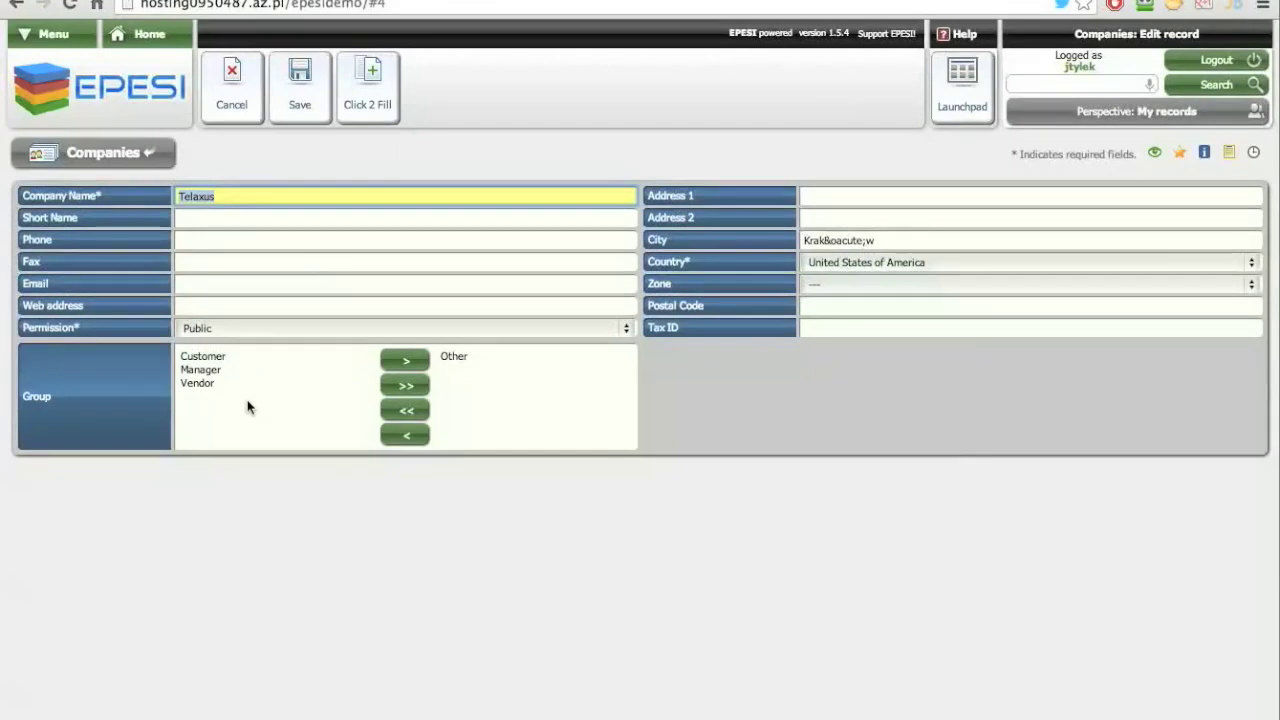
Step: Rename the company to Telaxus LLC, keep short name Telaxus, and enter its phone number
type("Telax")
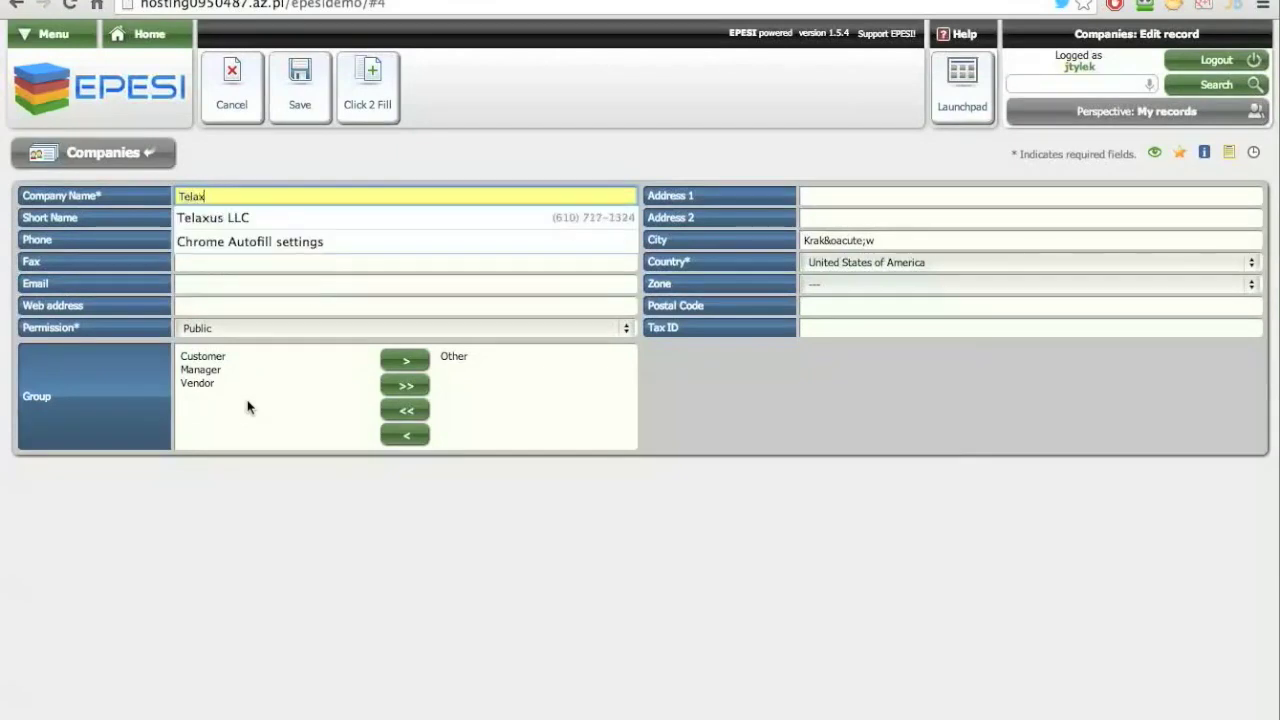
type("us LLC")
key("Tab")
type("Telaxus")
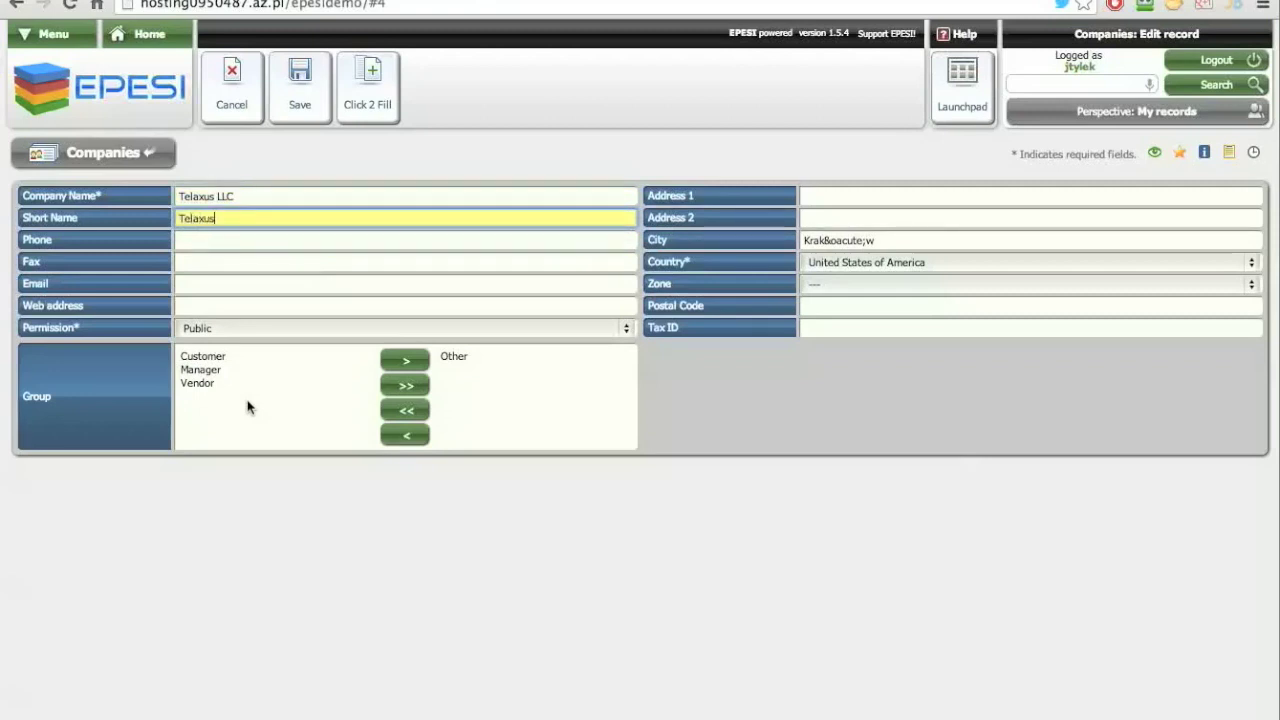
key("Tab")
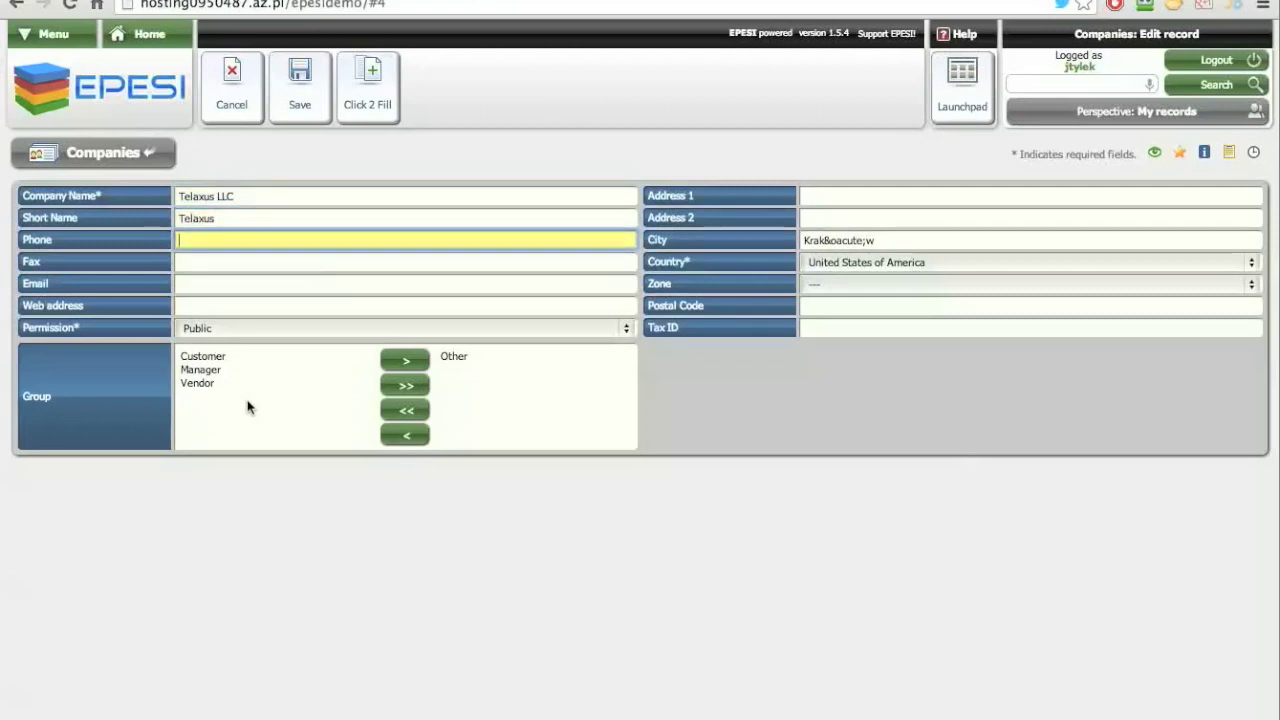
type("610-123")
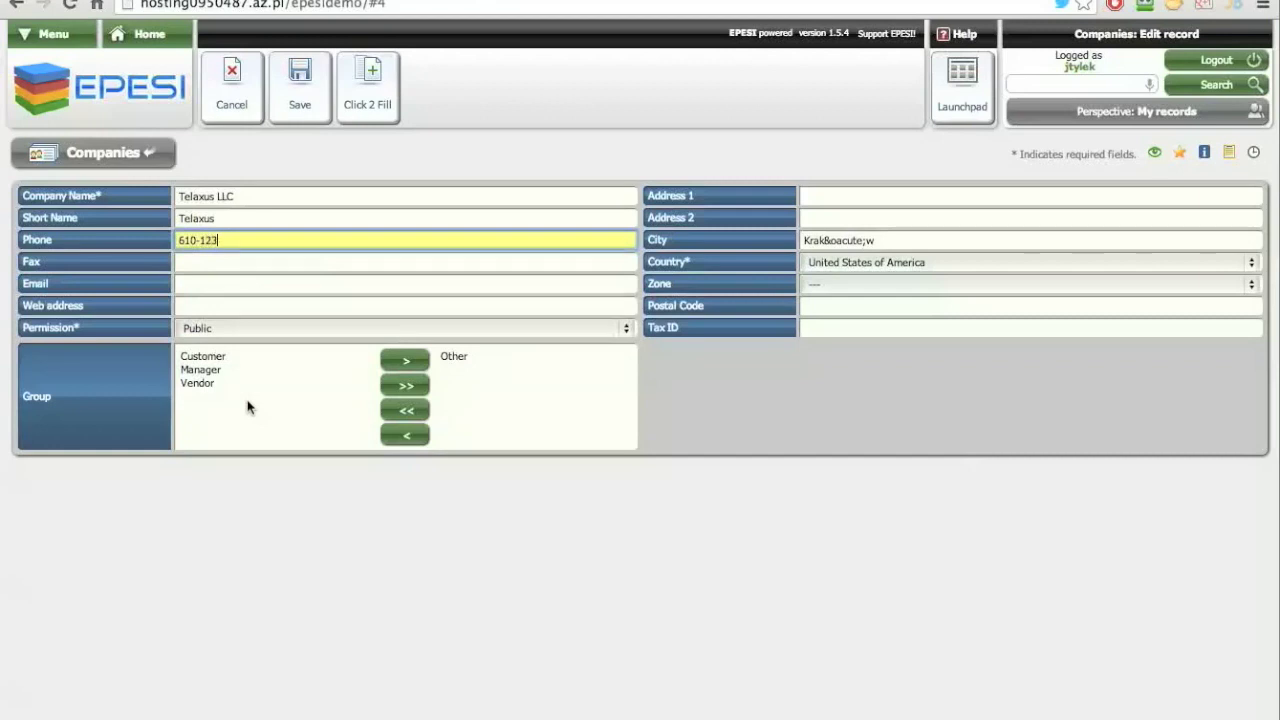
type("-4567")
Step: Replace the garbled city with Kraków, save, and reopen the Telaxus LLC record
triple_click(911, 244)
type("Kra")
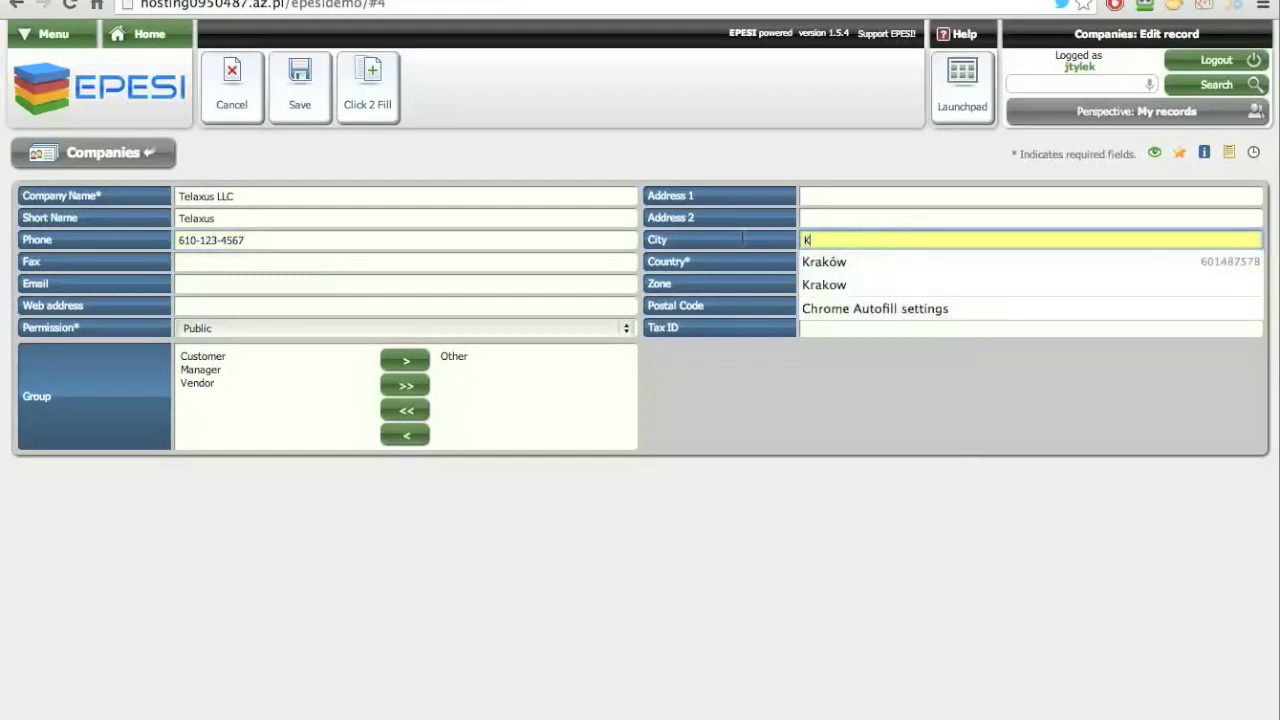
key("BackSpace")
type("aków")
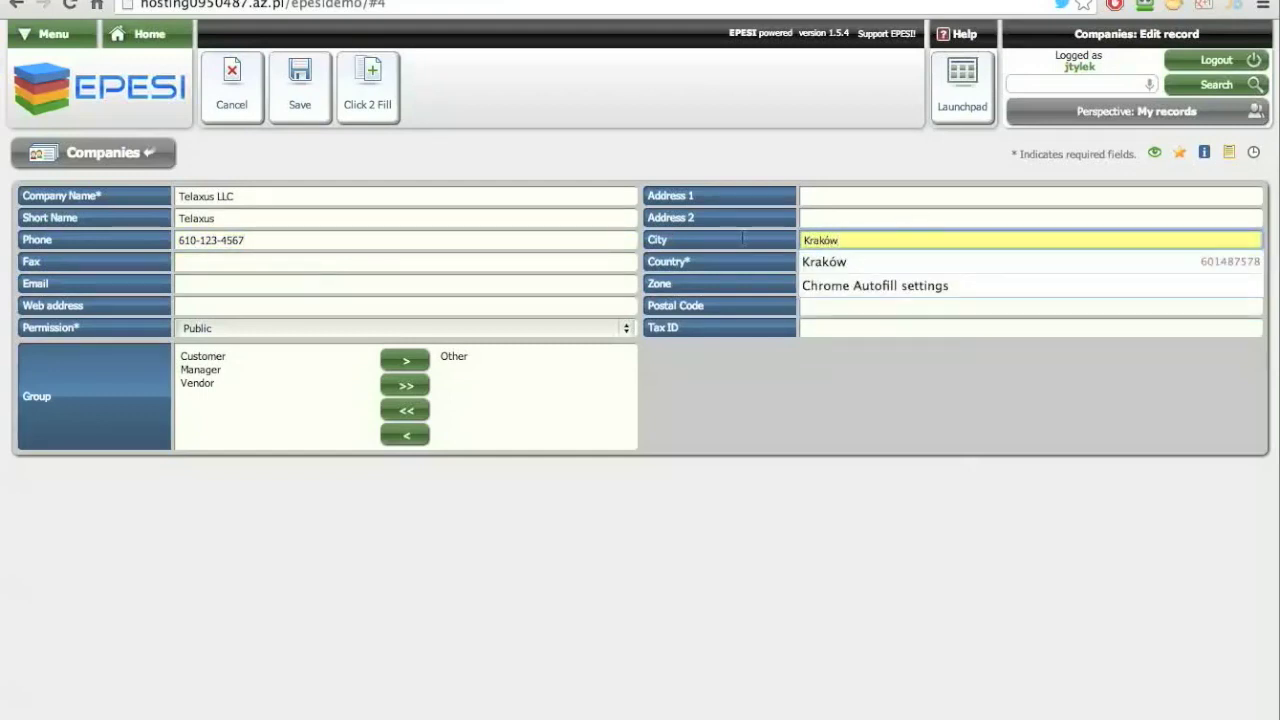
left_click(320, 92)
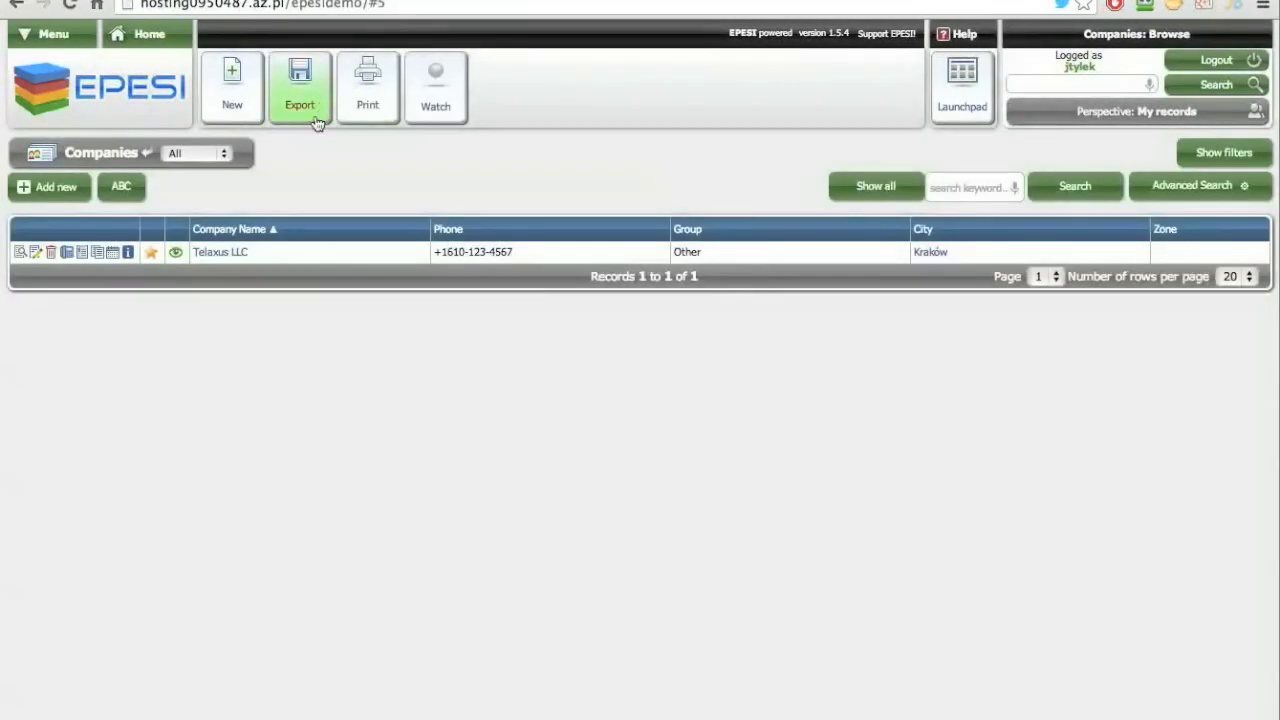
left_click(234, 253)
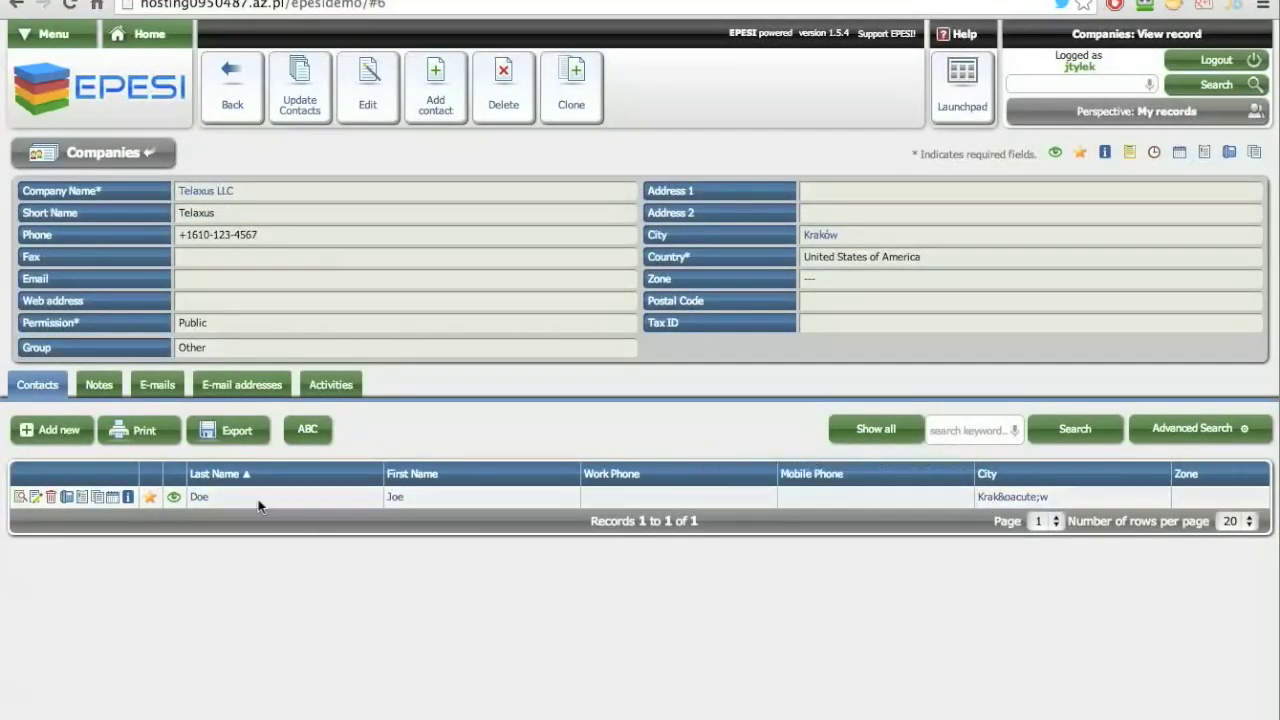
Step: Copy the company data into the linked contact, then return to the Home dashboard
left_click(203, 497)
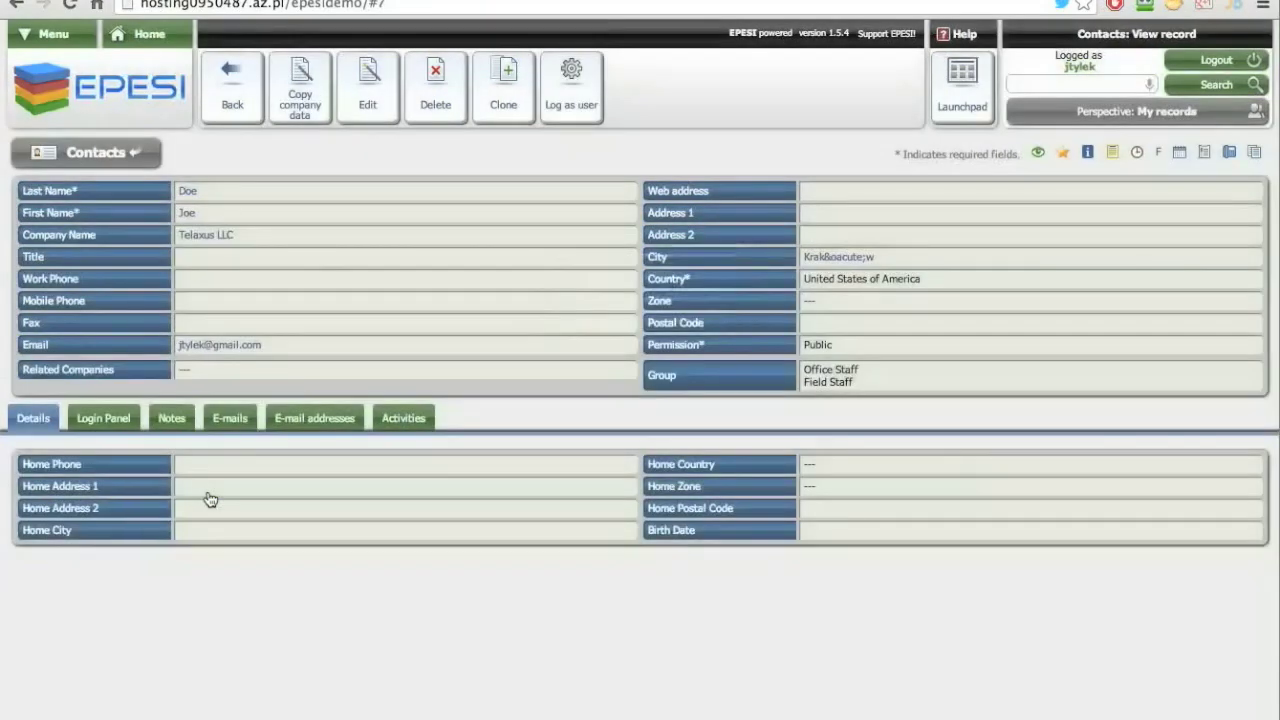
left_click(298, 117)
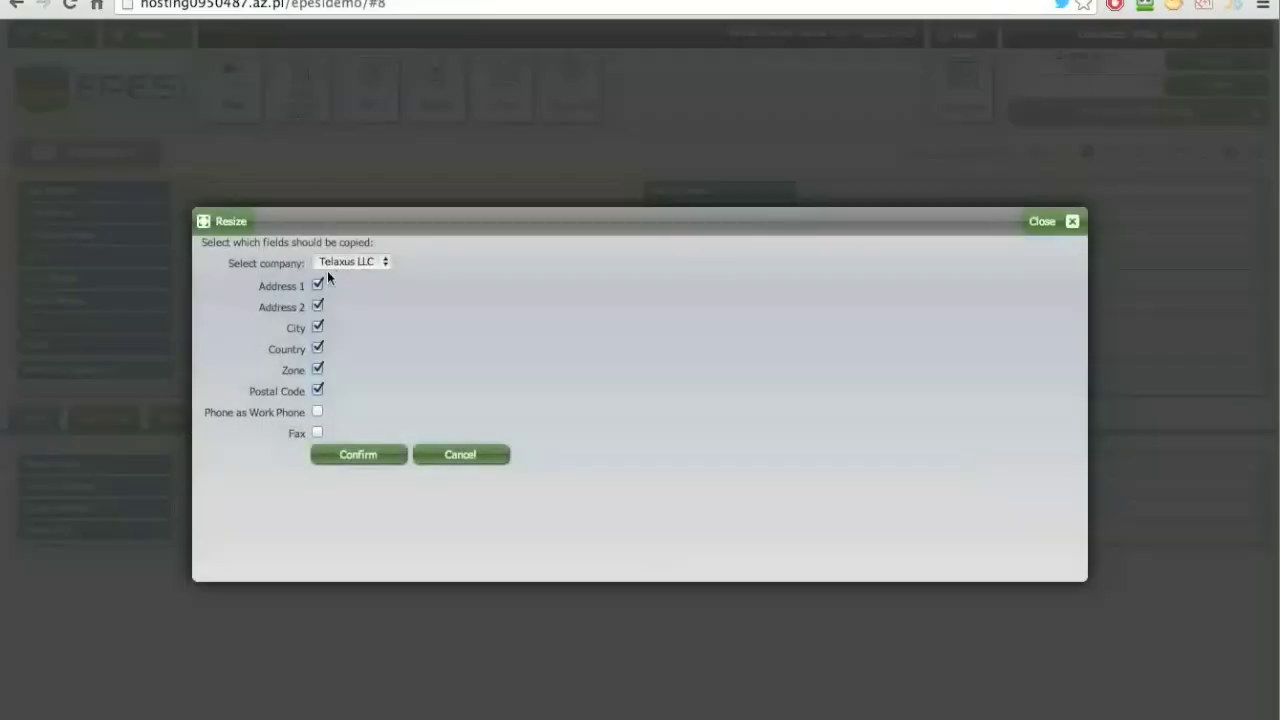
left_click(354, 451)
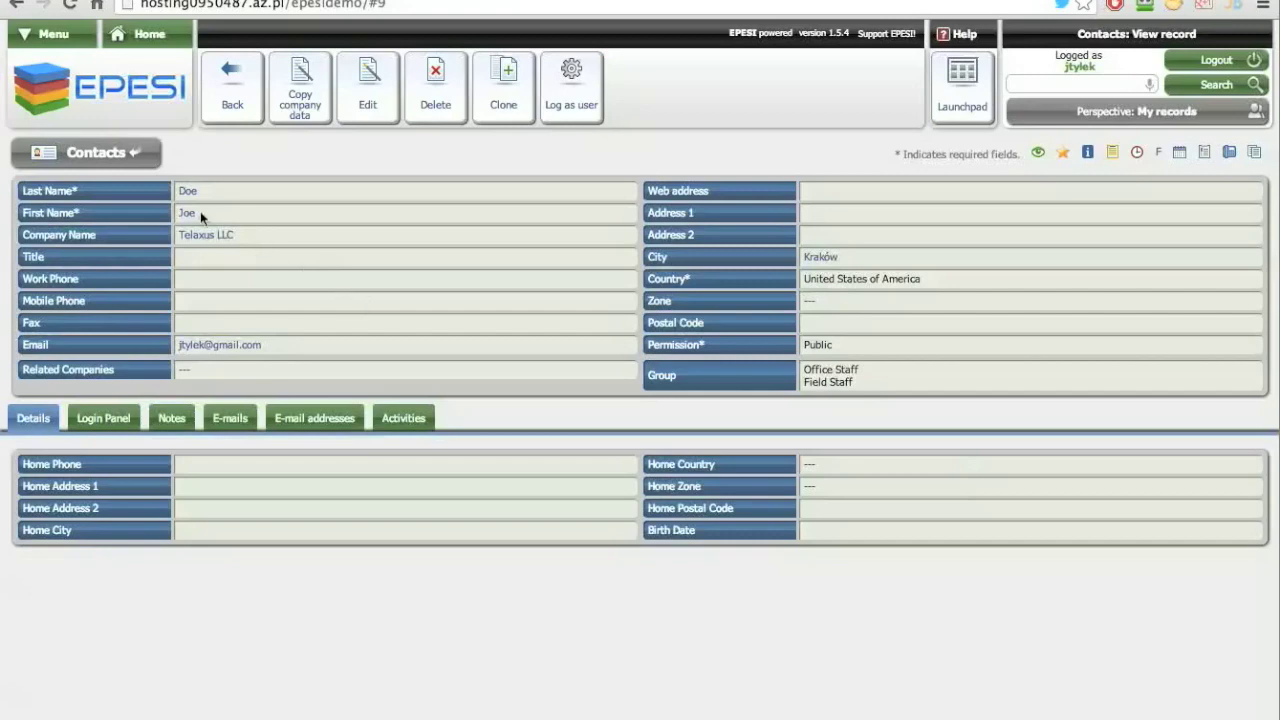
left_click(174, 46)
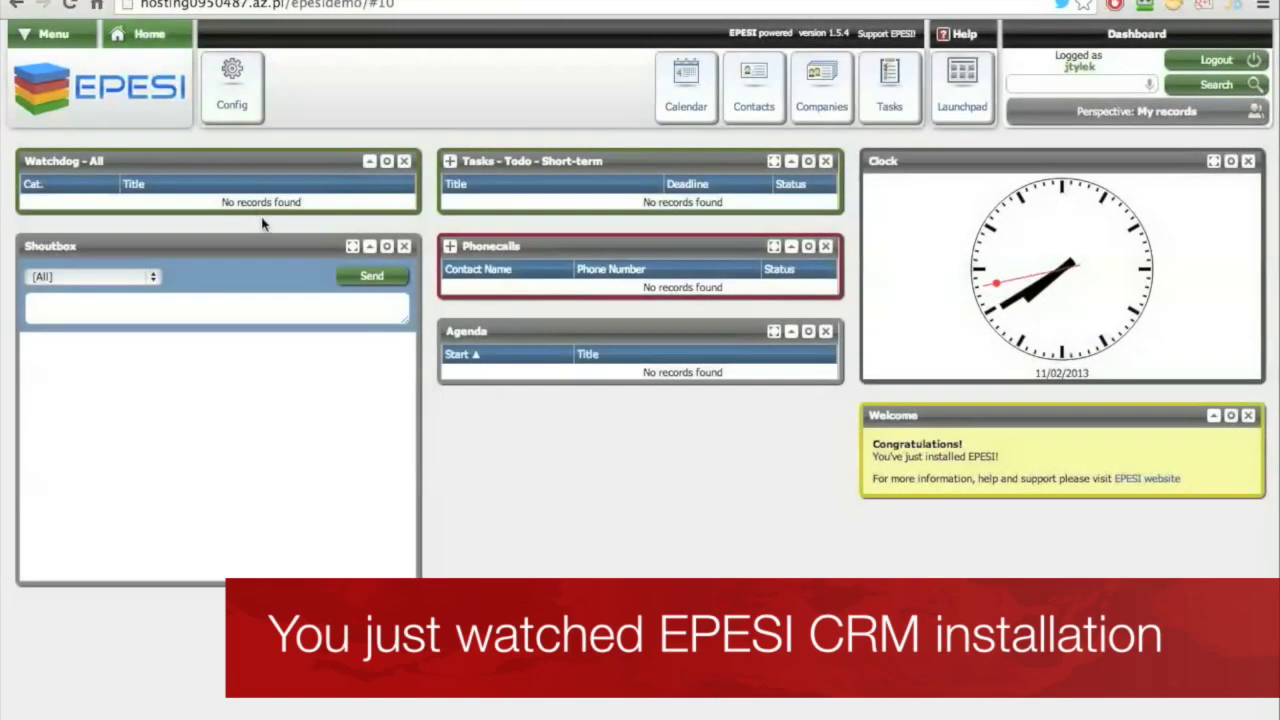